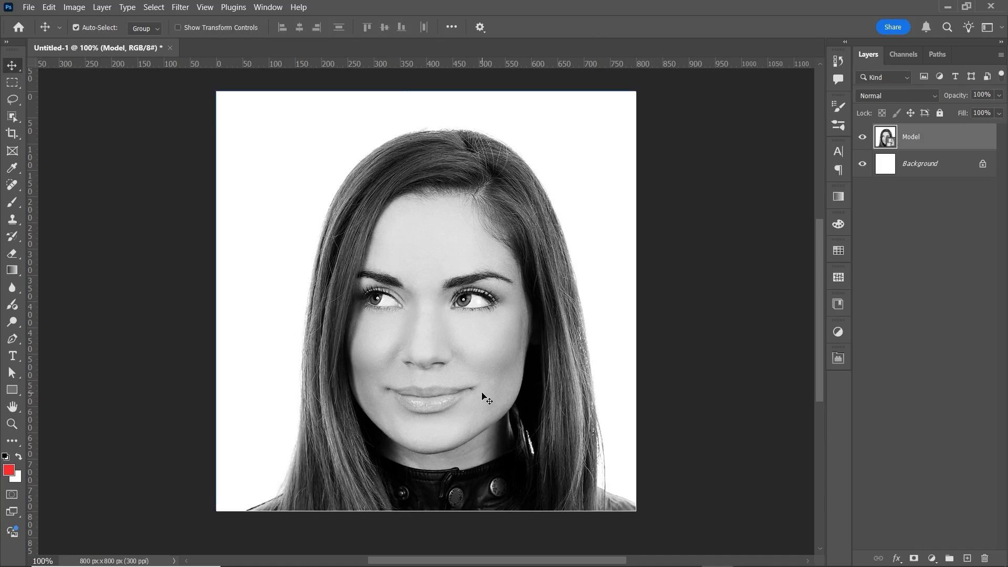
scroll(483, 399, down, 1)
scroll(483, 400, down, 2)
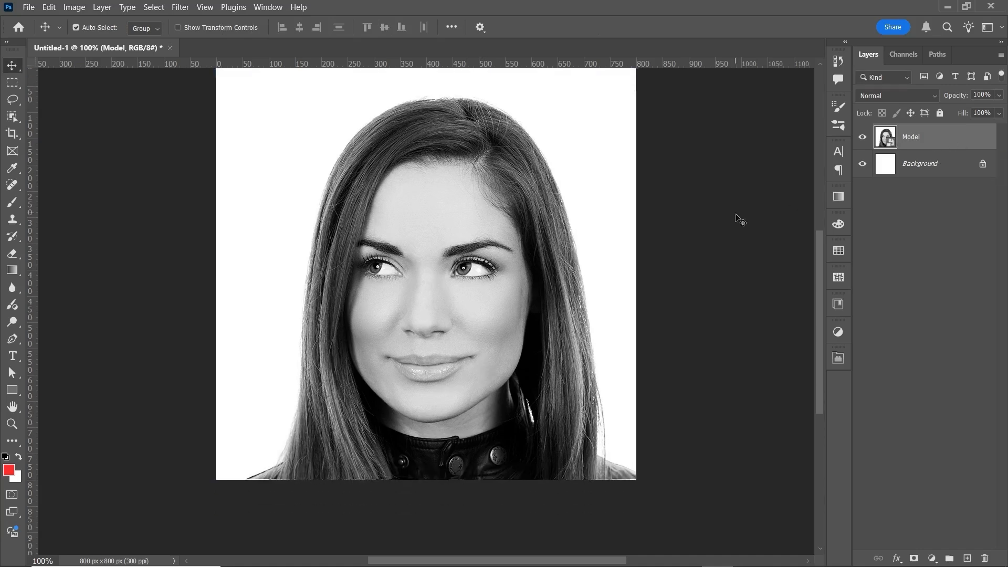
scroll(591, 279, up, 1)
scroll(590, 279, up, 1)
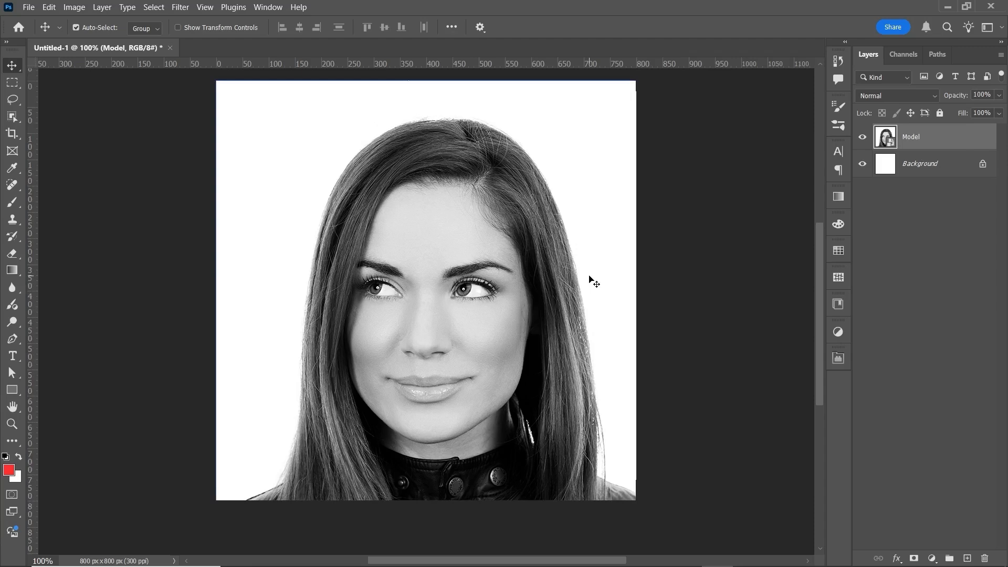
Select the shadows of the Model layer with Color Range.
click(153, 10)
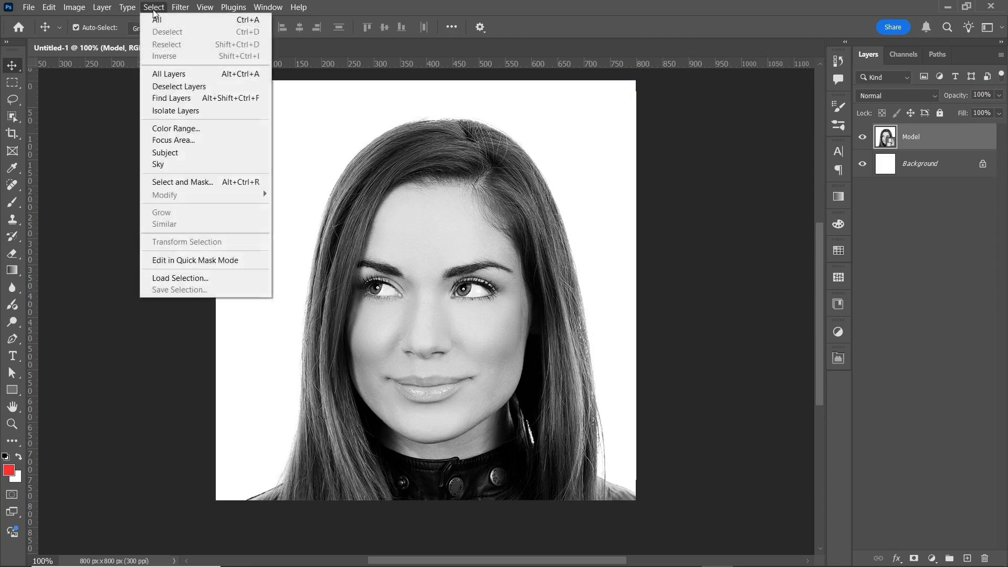
click(178, 129)
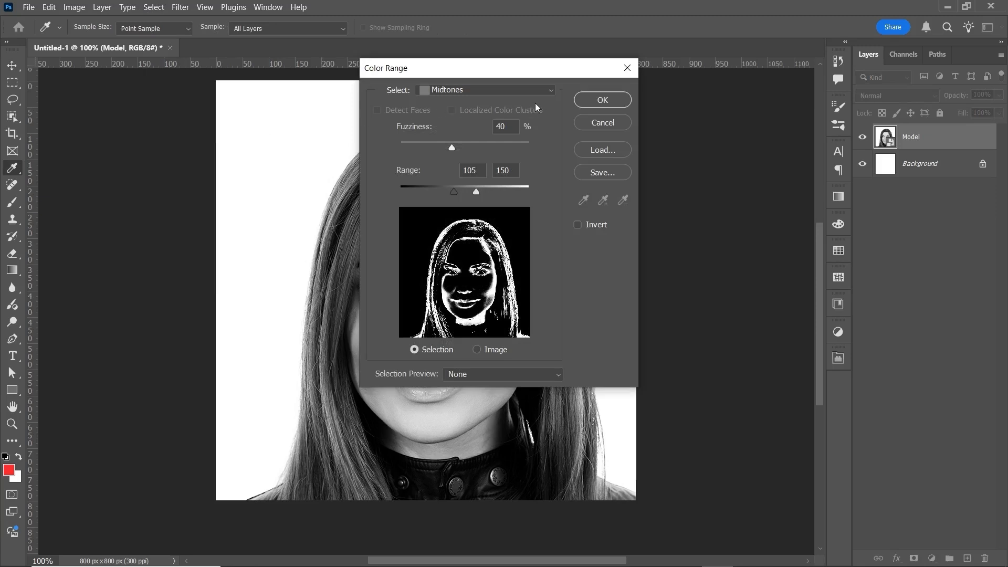
click(550, 91)
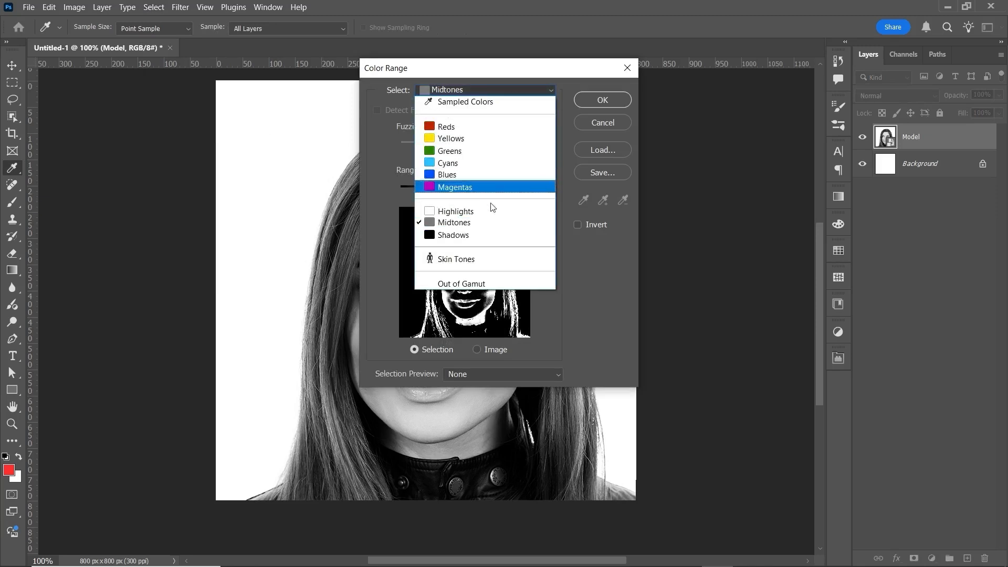
click(457, 237)
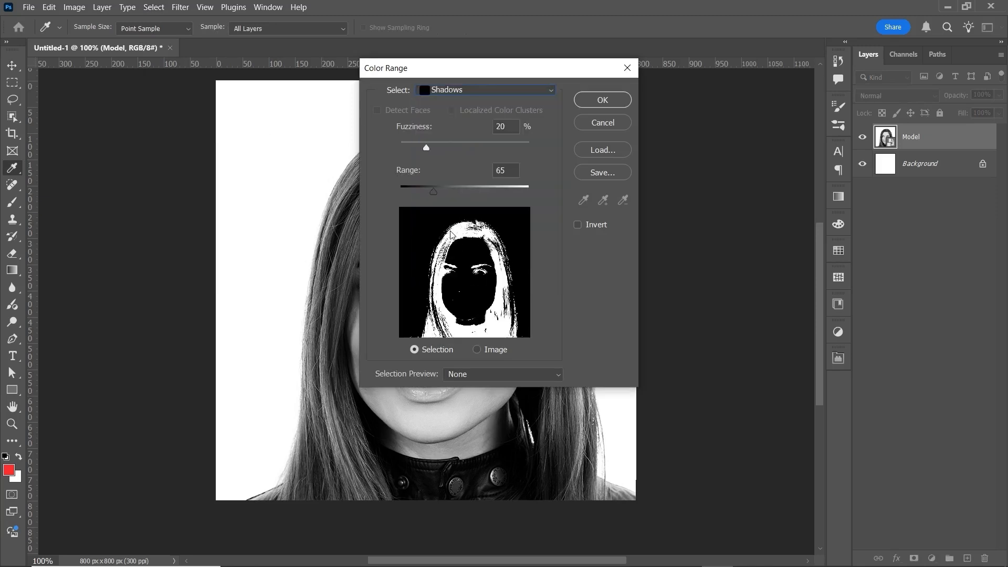
click(602, 101)
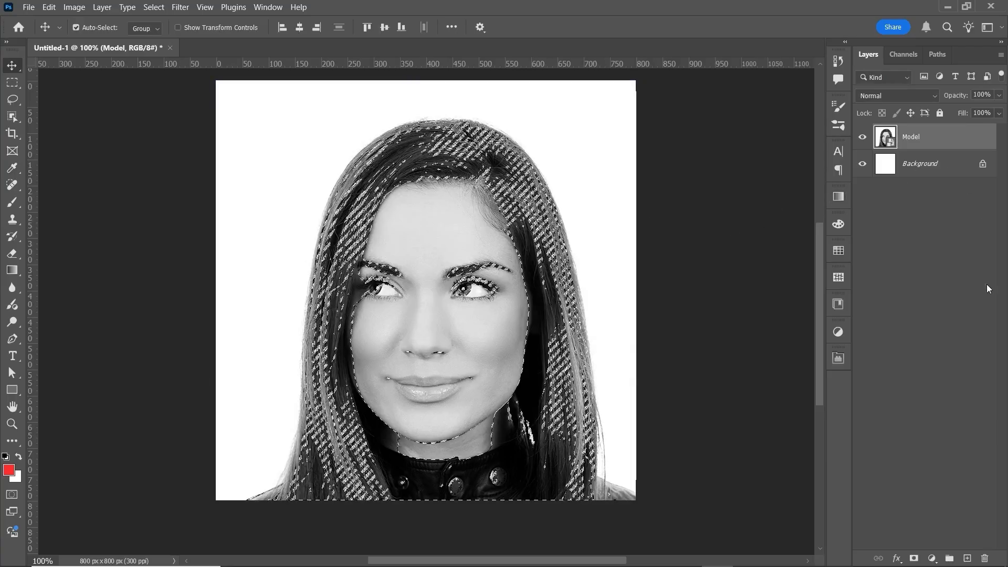
Fill the selected shadows with black on a new layer named Shadows, and clear the selection.
key(ctrl+shift+alt+n)
key(d)
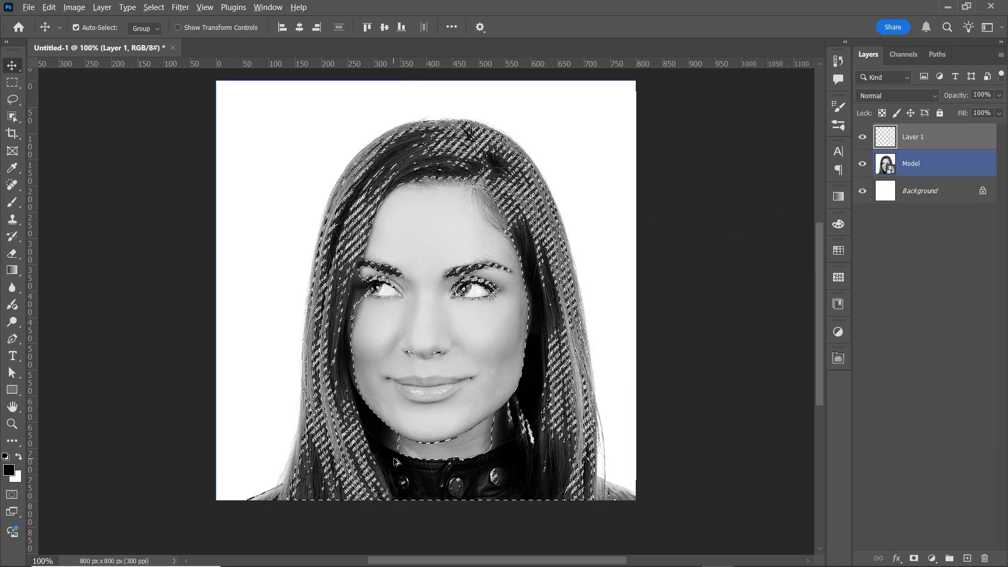
key(alt+BackSpace)
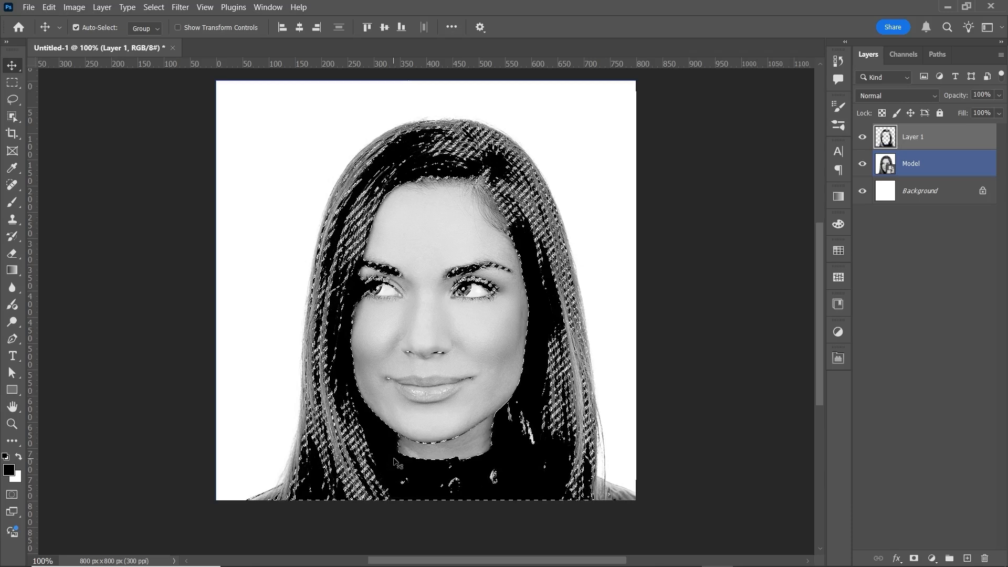
key(ctrl+d)
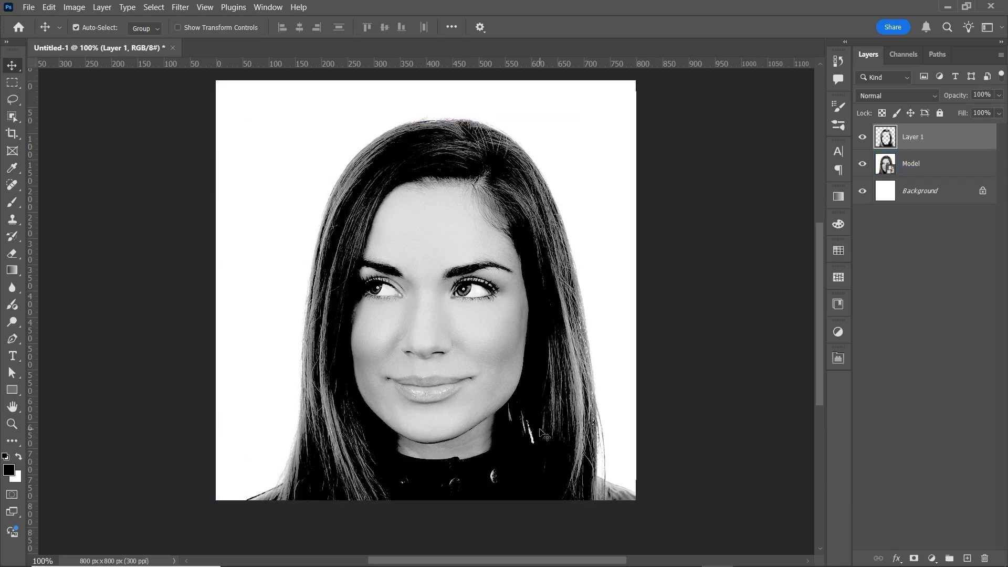
double_click(912, 137)
text(Shadows)
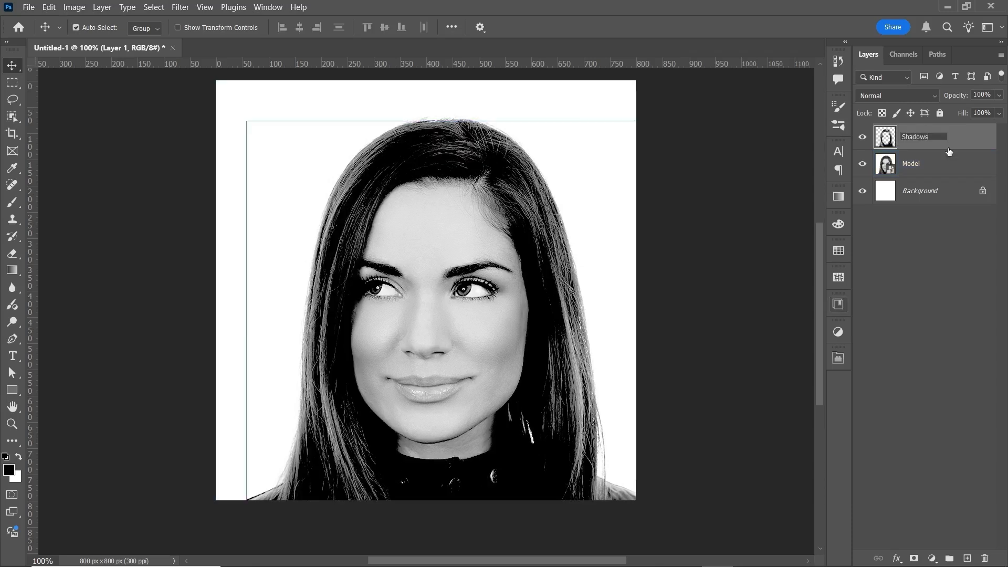
key(Return)
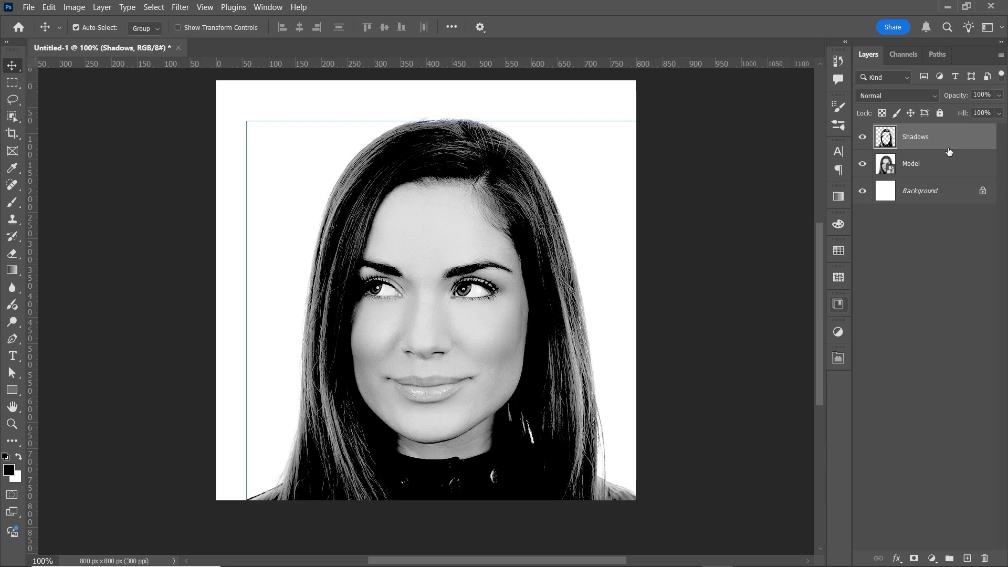
Select the midtones of the Model layer with Color Range.
click(949, 164)
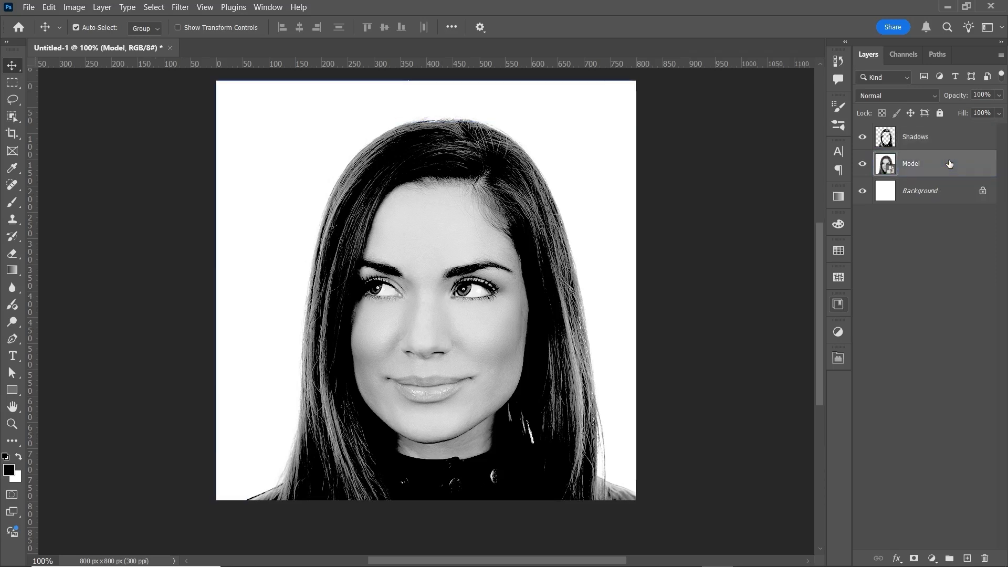
click(154, 7)
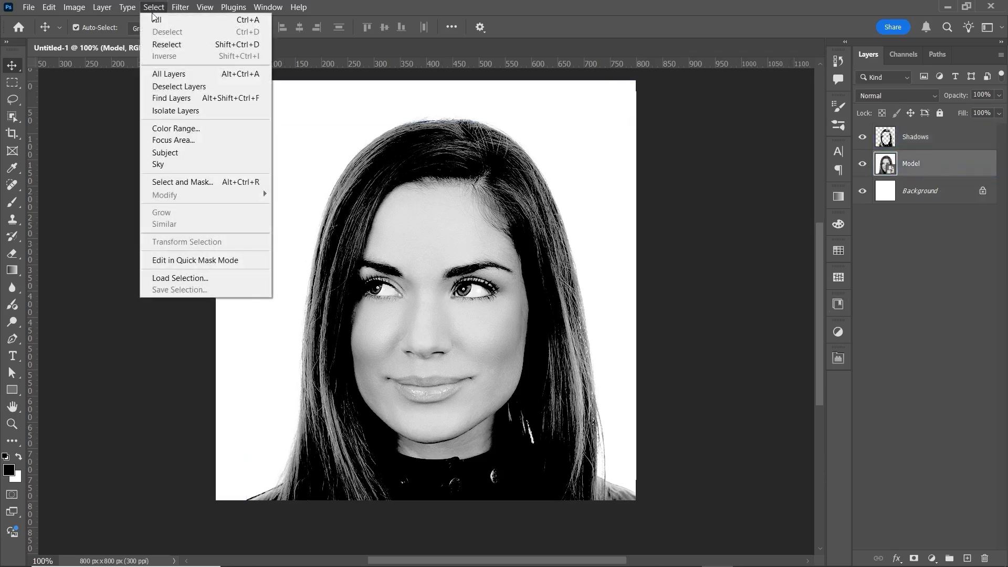
click(177, 128)
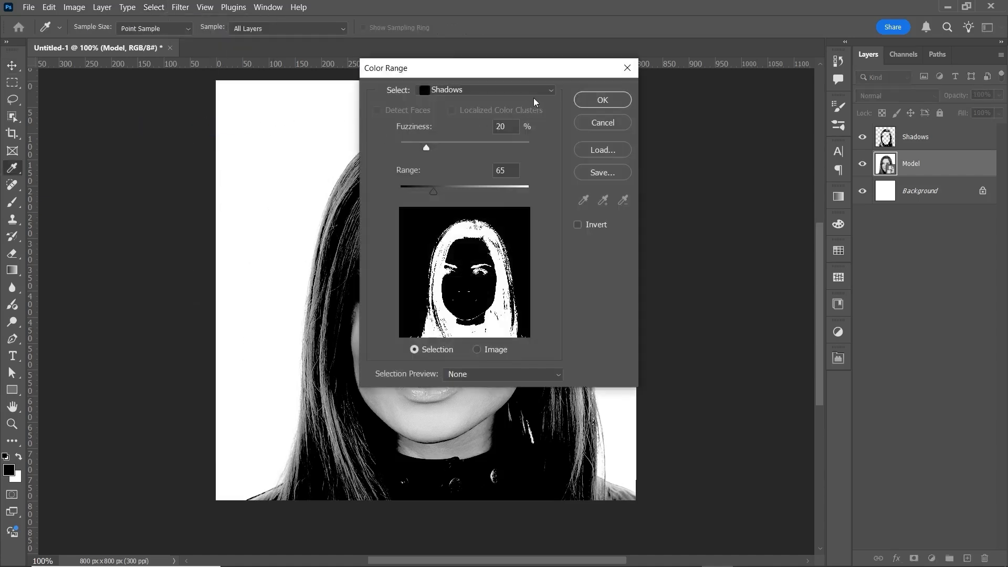
click(543, 91)
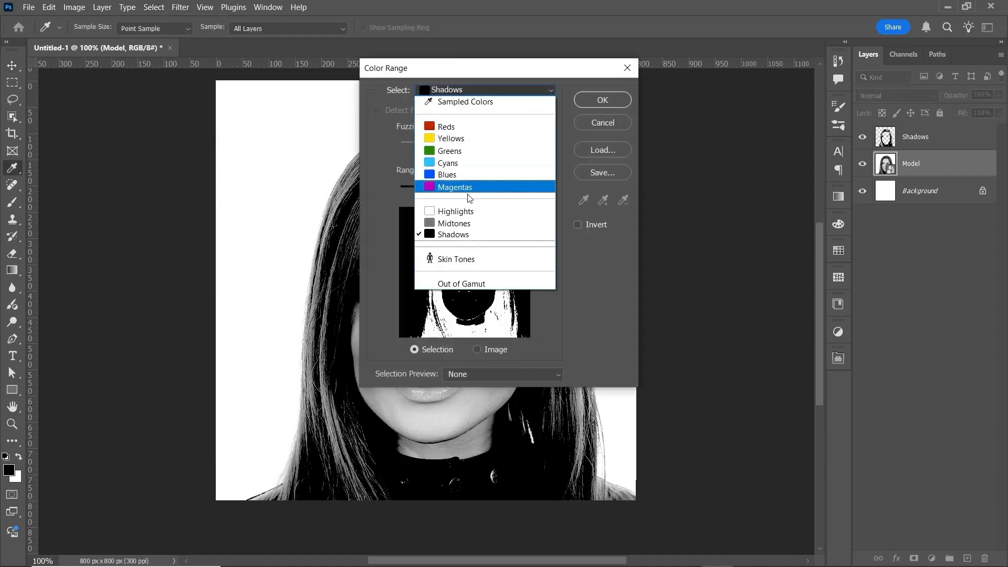
click(457, 223)
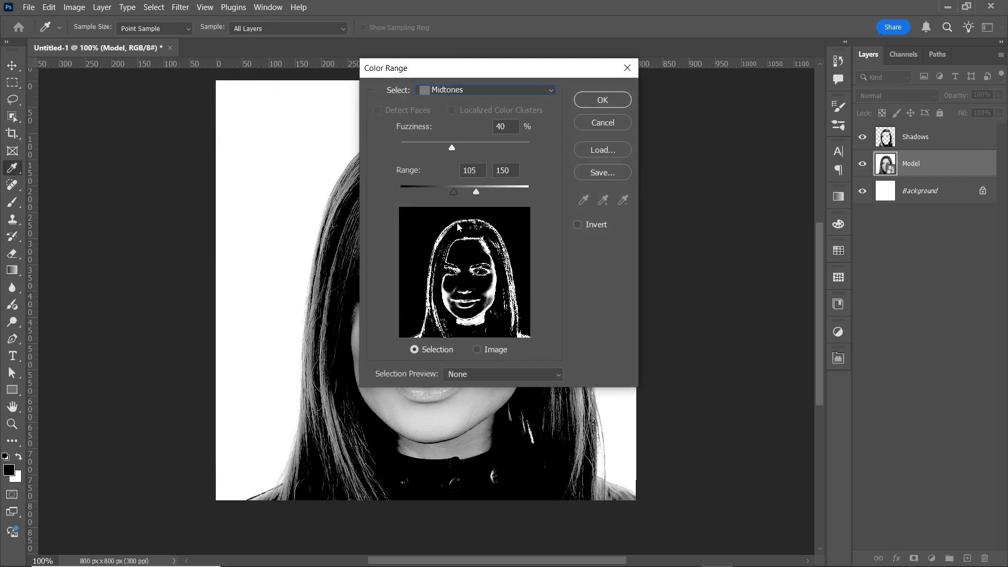
click(602, 100)
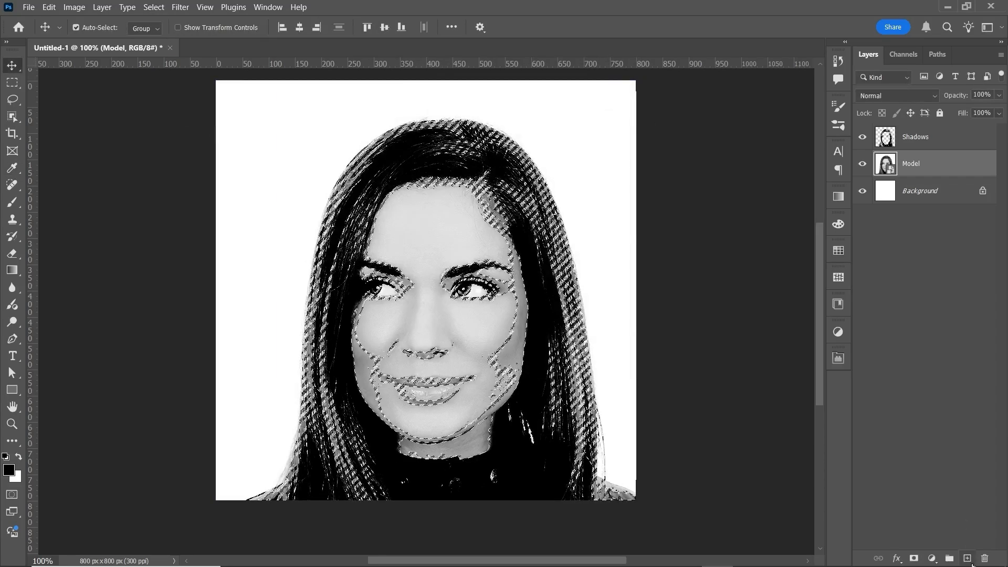
Fill the selected midtones with black on a new layer named Midtones, and clear the selection.
click(967, 558)
key(alt+BackSpace)
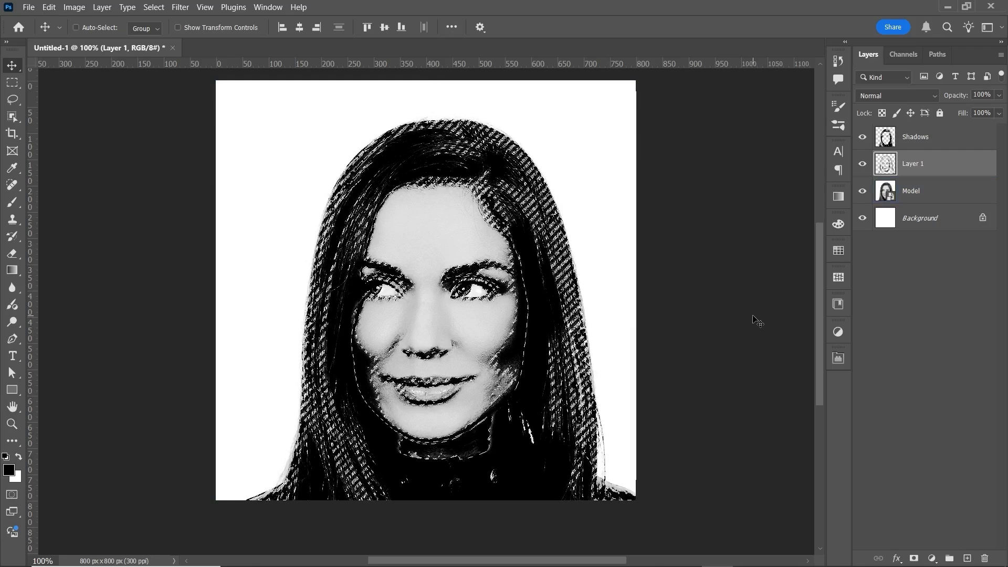
key(ctrl+d)
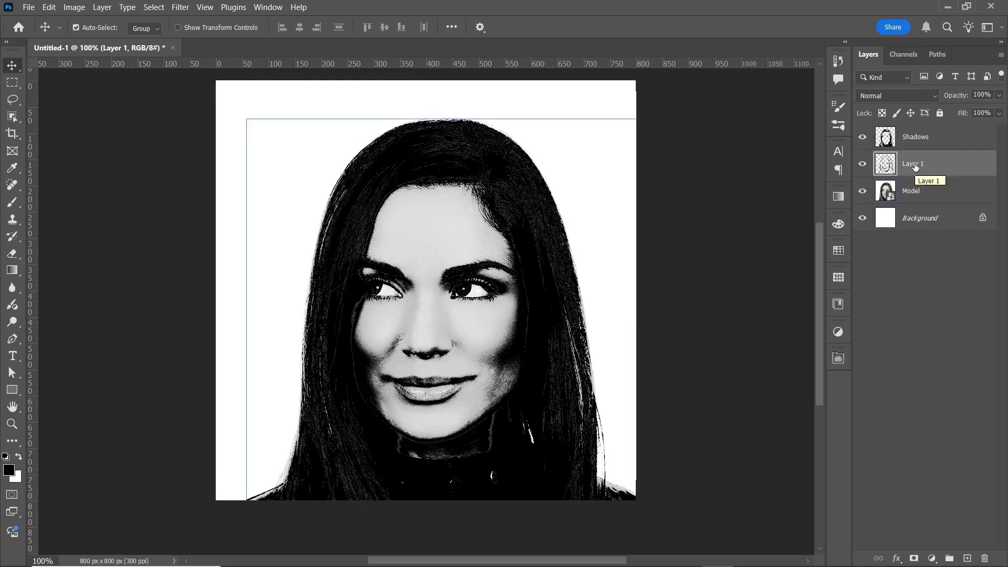
double_click(913, 164)
text(Midtones)
key(Return)
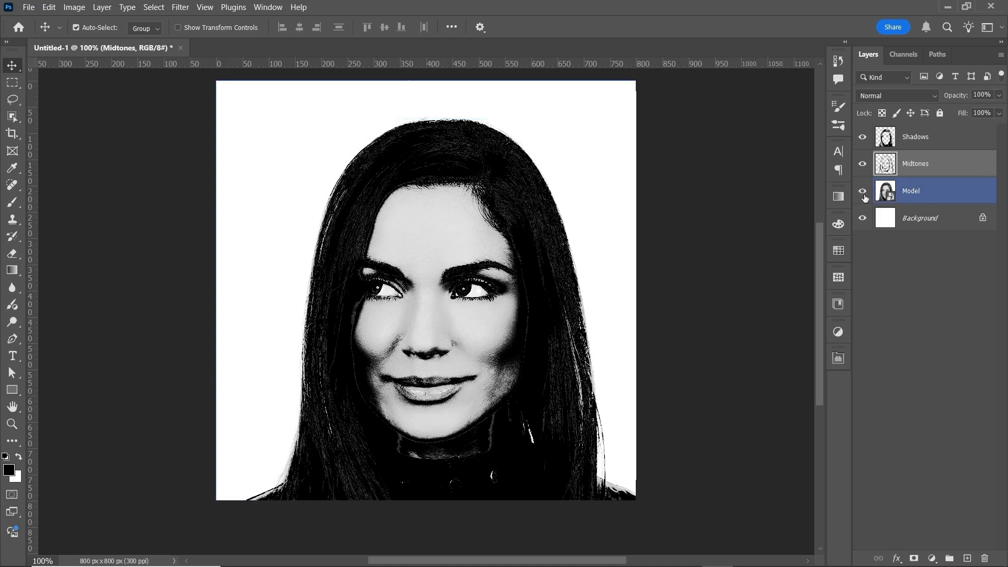
Hide the Model, Midtones and Shadows layers and fill a text box covering the whole canvas with the copied Lorem Ipsum text.
drag(862, 190, 863, 137)
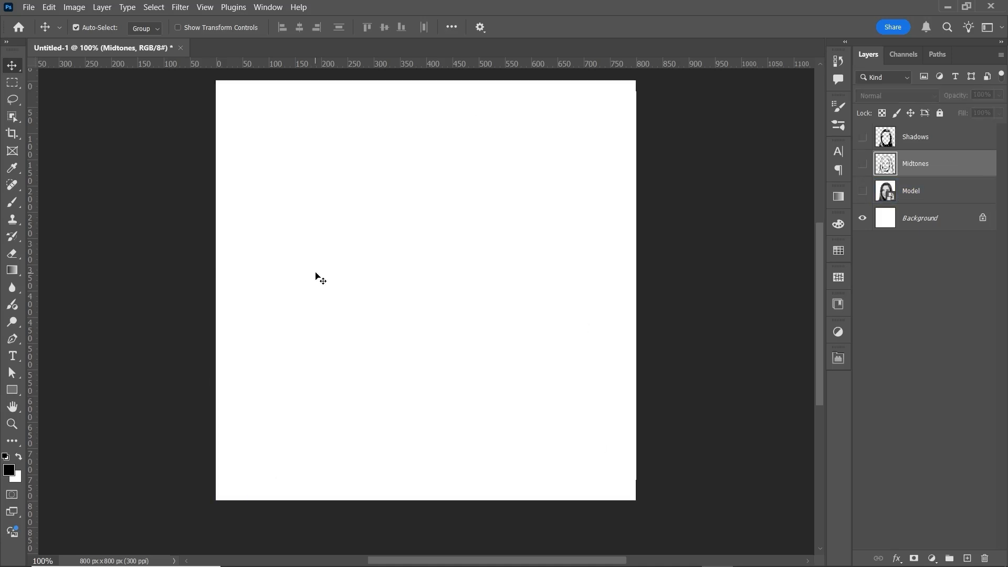
key(t)
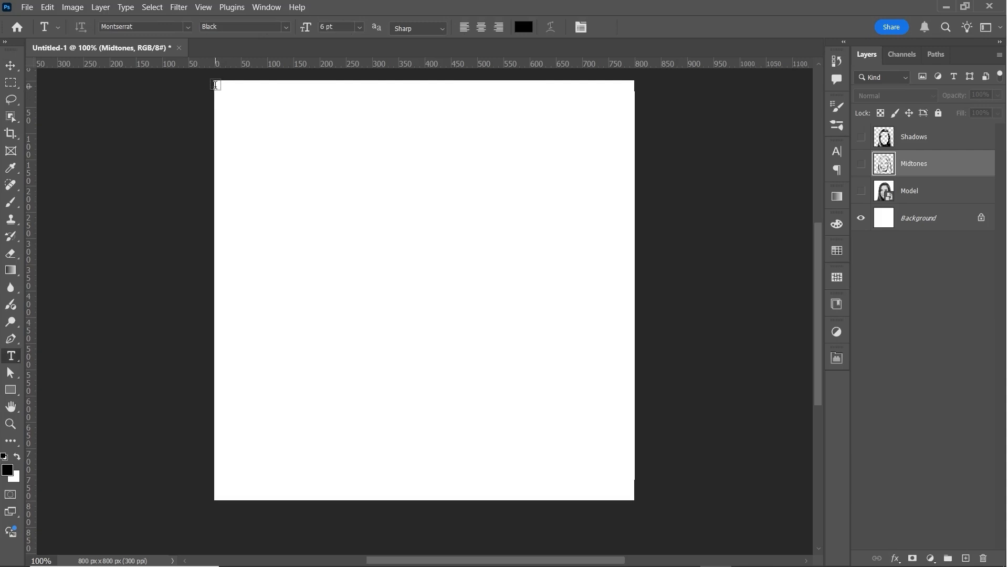
drag(215, 84, 634, 497)
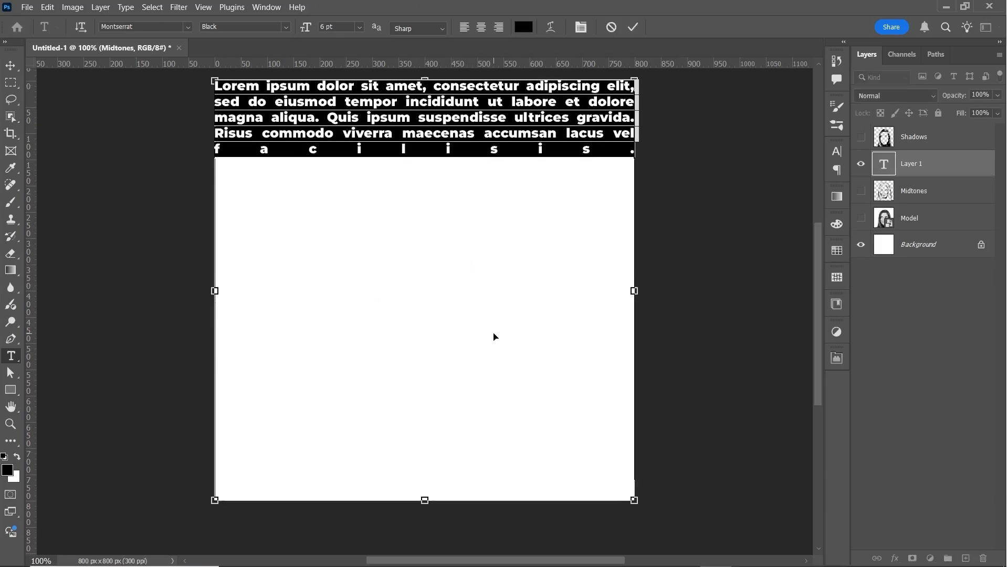
key(ctrl+v)
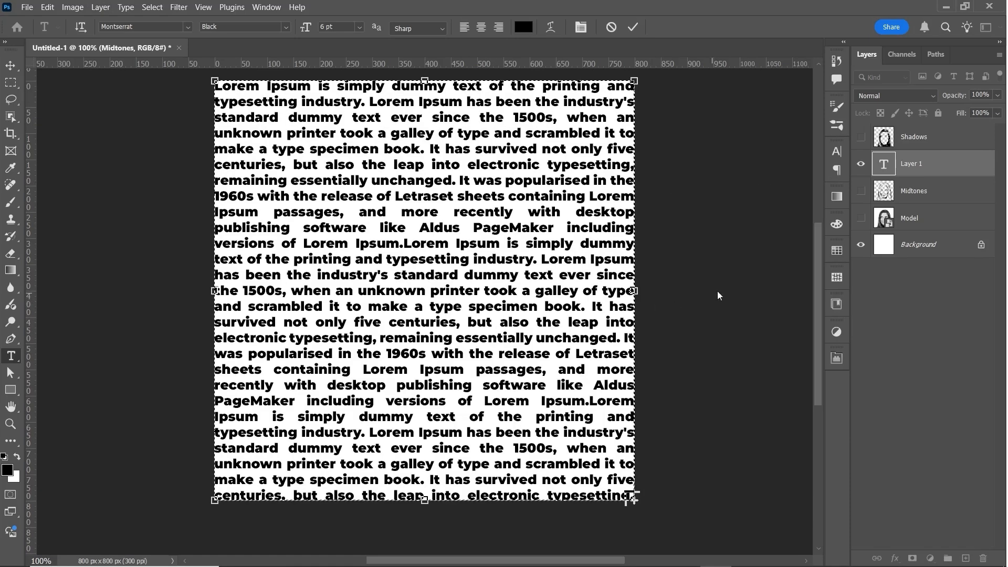
Choose the Black font style for the Montserrat text and check its paragraph alignment settings.
click(834, 153)
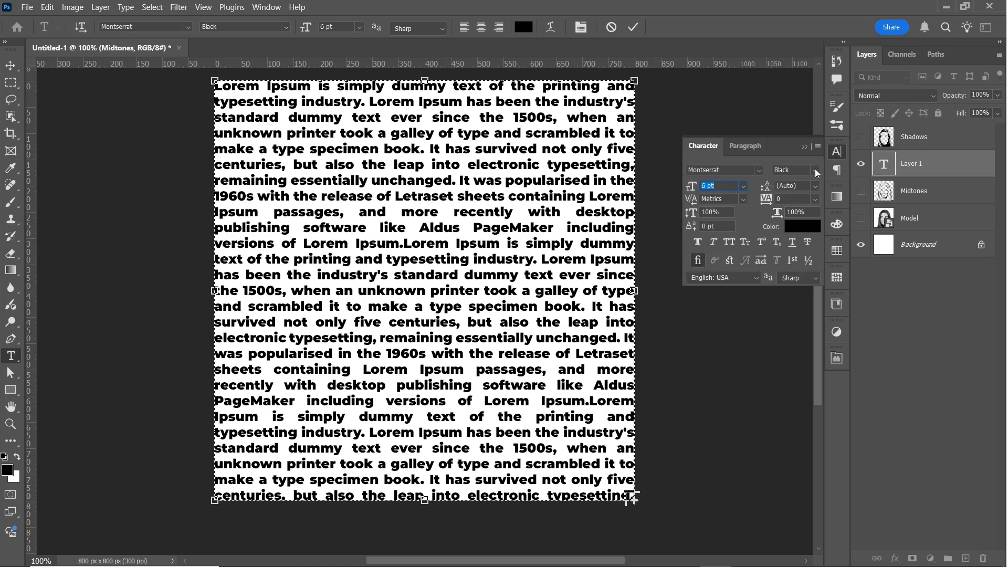
click(815, 170)
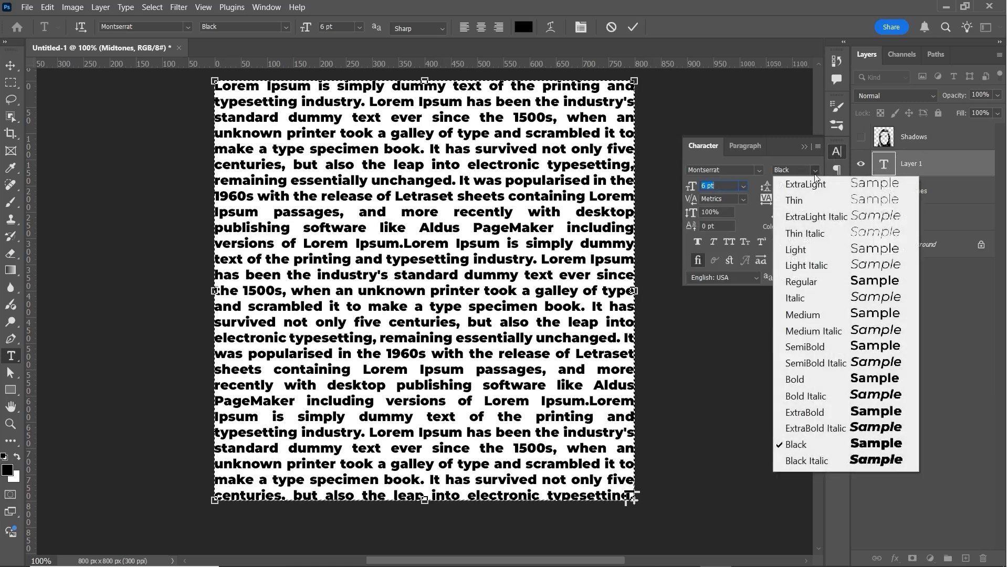
click(802, 445)
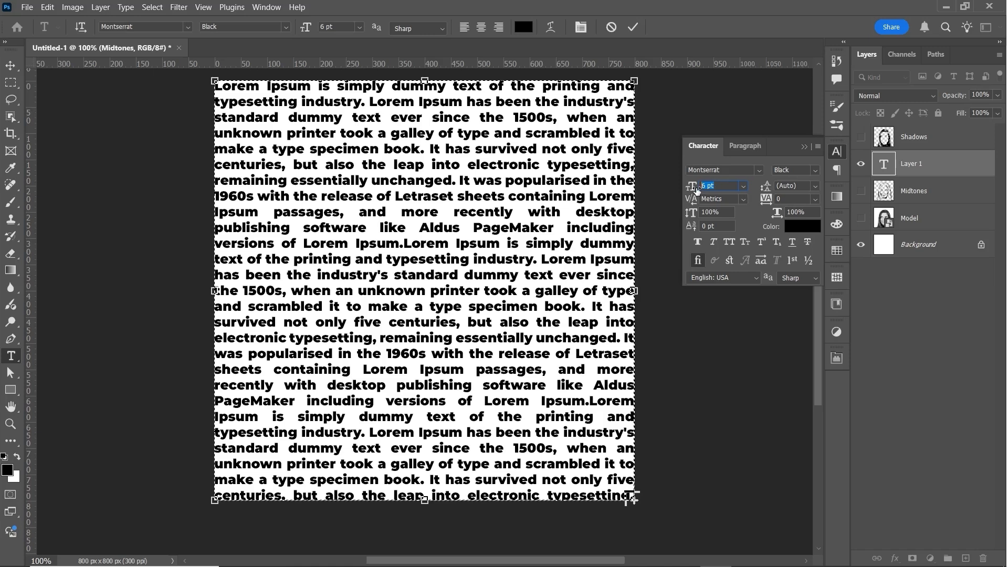
click(745, 146)
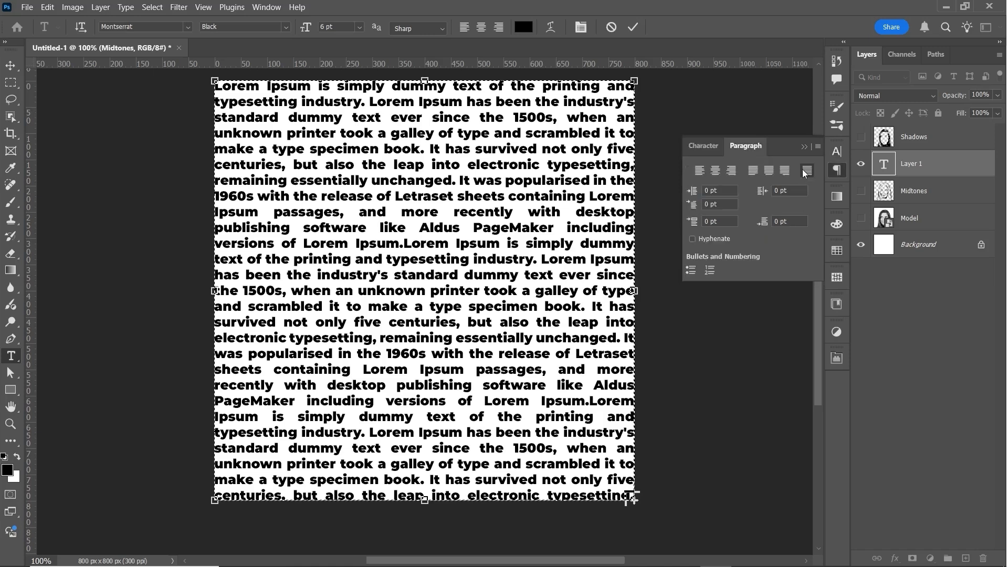
click(703, 148)
click(804, 147)
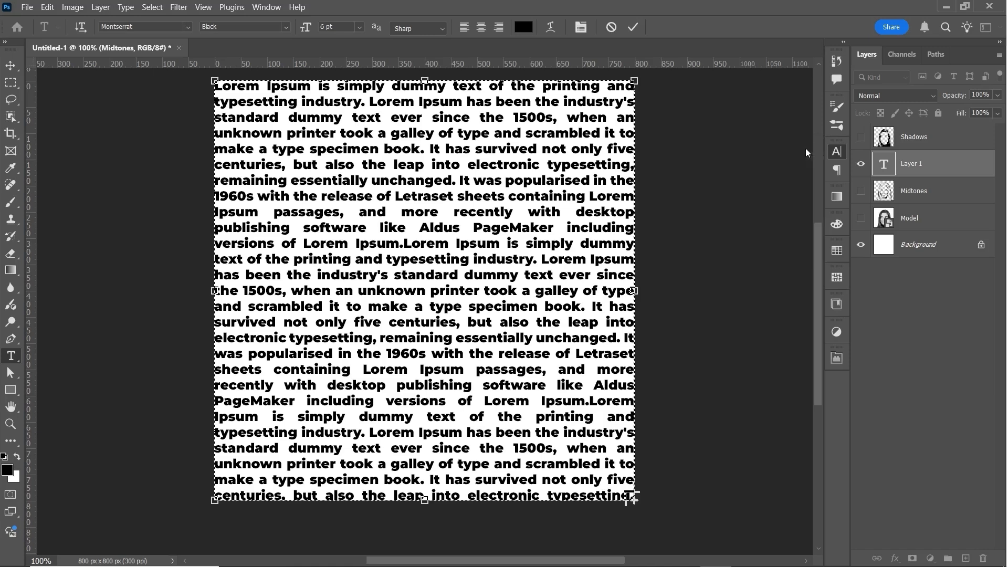
Rename the Lorem Ipsum text layer as Shadows.
double_click(920, 164)
text(Shadows)
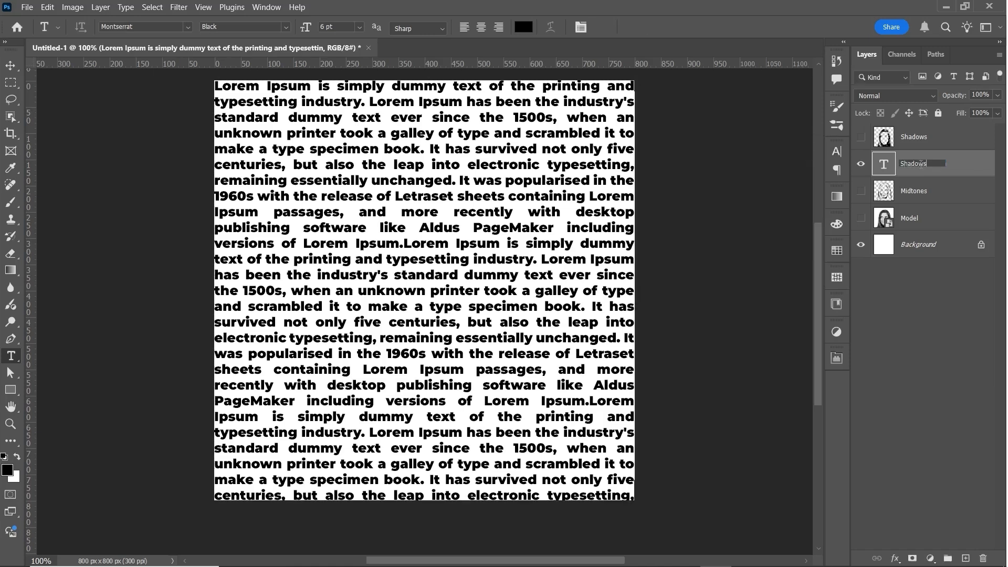
key(Return)
Duplicate the Shadows text layer and name the copy Midtones.
key(ctrl+j)
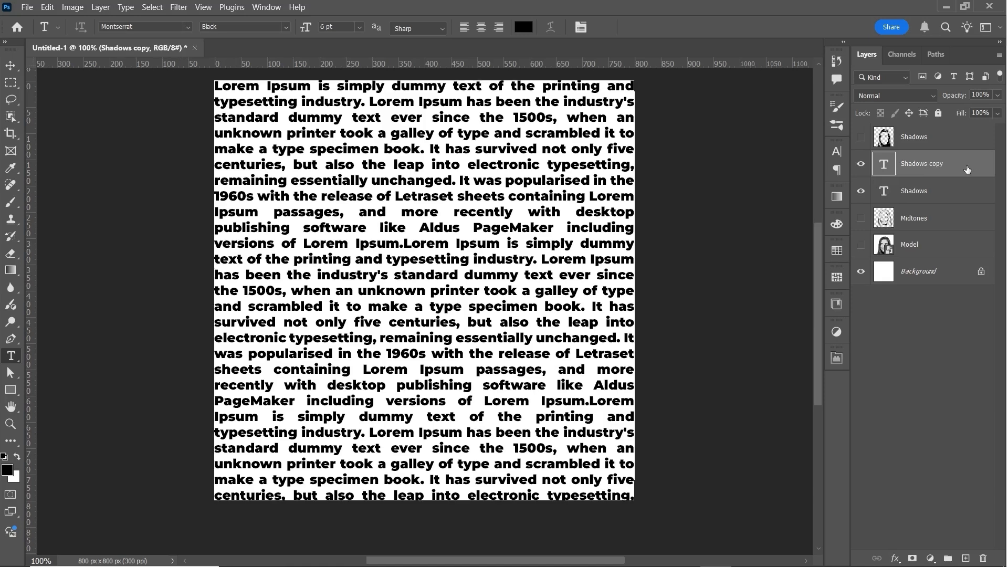
double_click(913, 165)
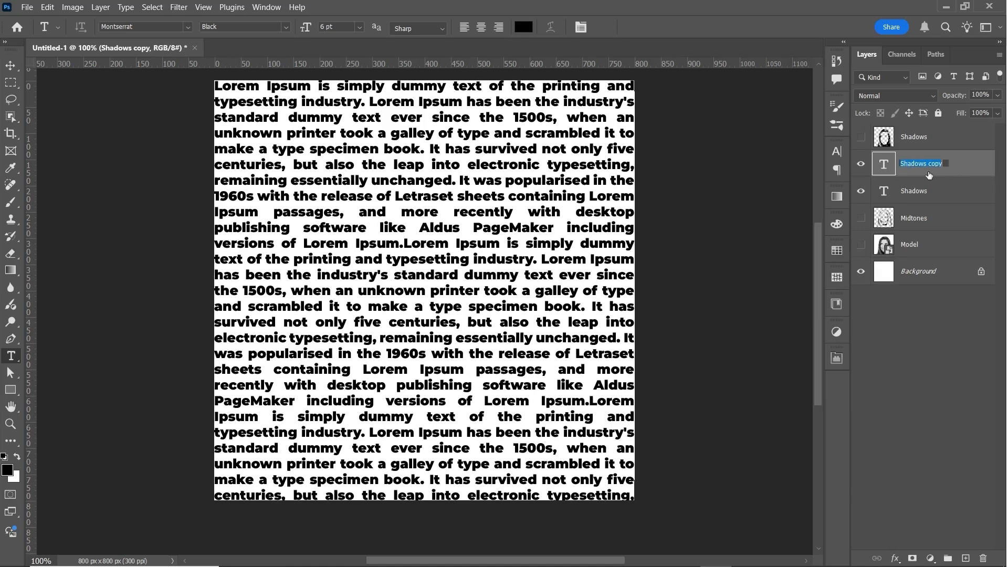
text(Midtones)
key(Return)
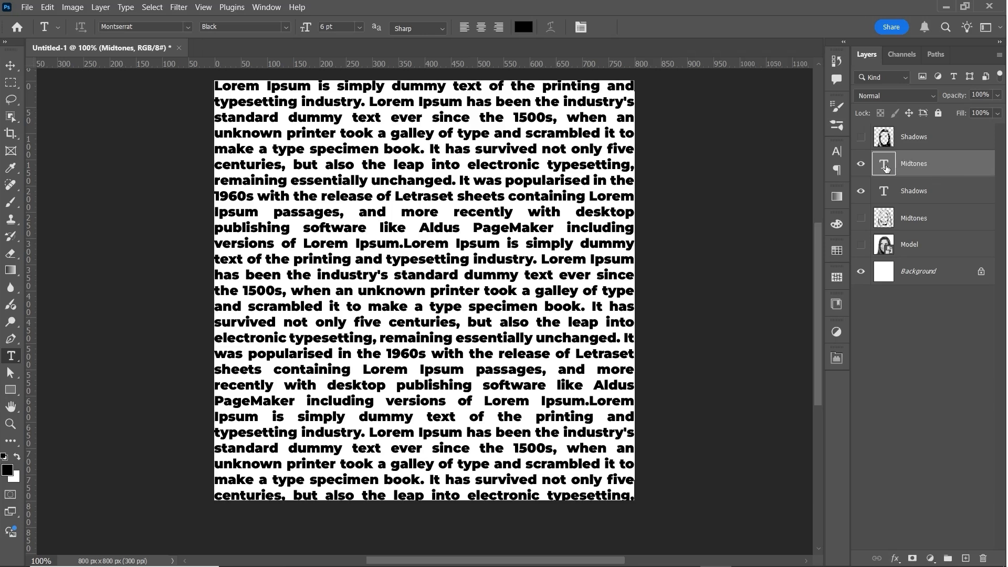
Set the Midtones text layer's font style to Regular and try a font size of 4 pt.
click(837, 151)
click(701, 186)
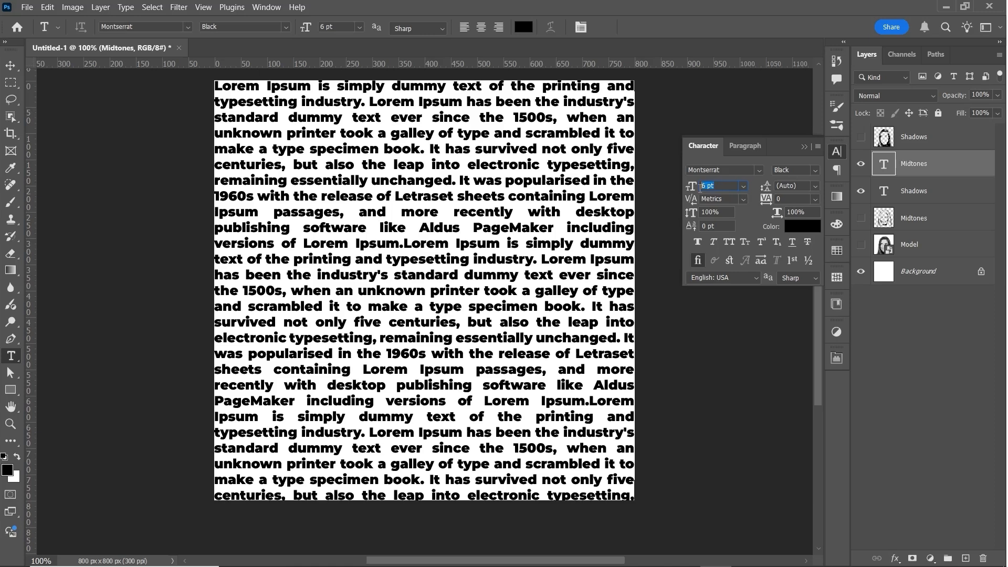
text(4)
click(815, 170)
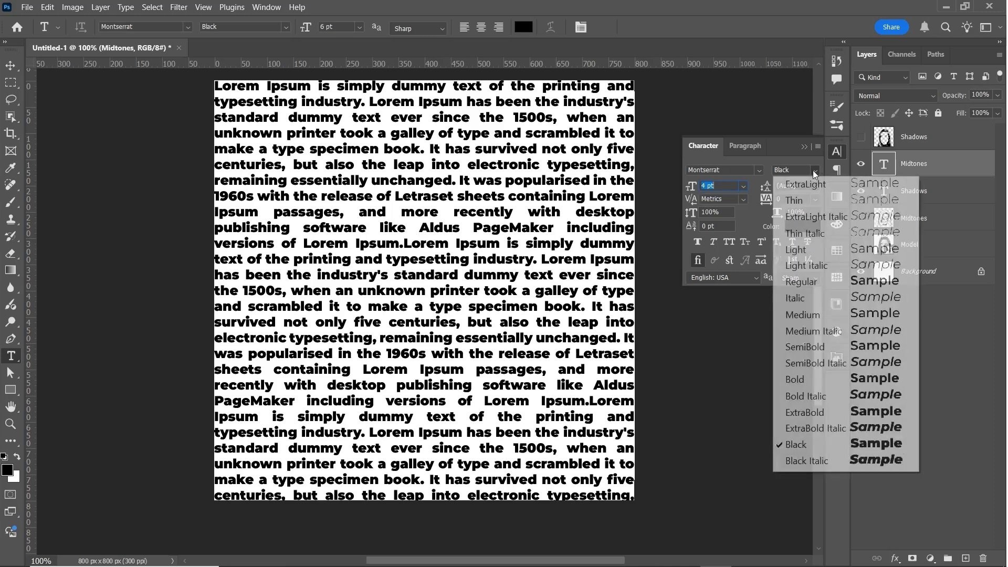
click(819, 285)
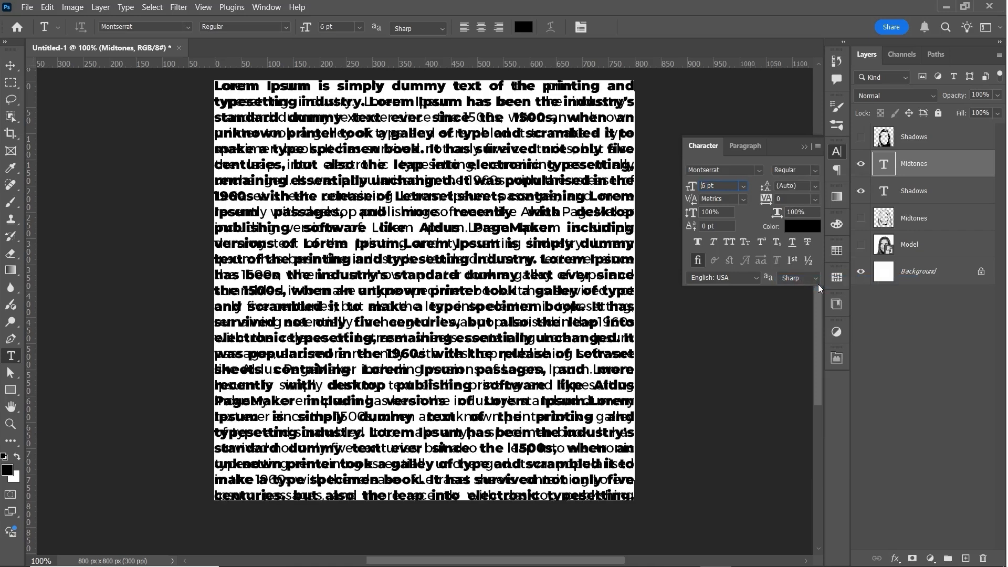
click(804, 146)
Hide both text layers, copy the whole canvas content of the Midtones portrait layer, and hide that layer again.
drag(860, 164, 862, 217)
click(861, 219)
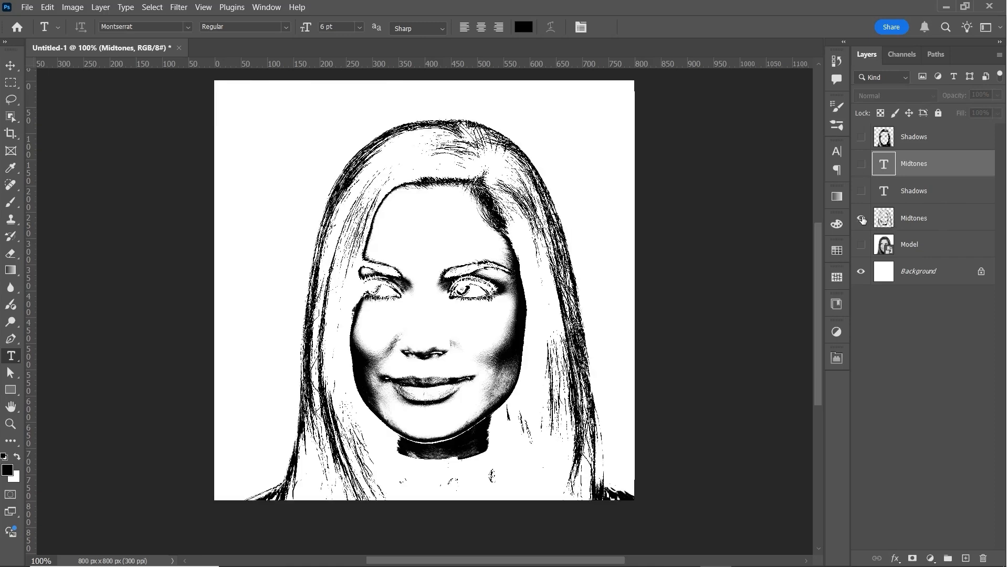
click(956, 223)
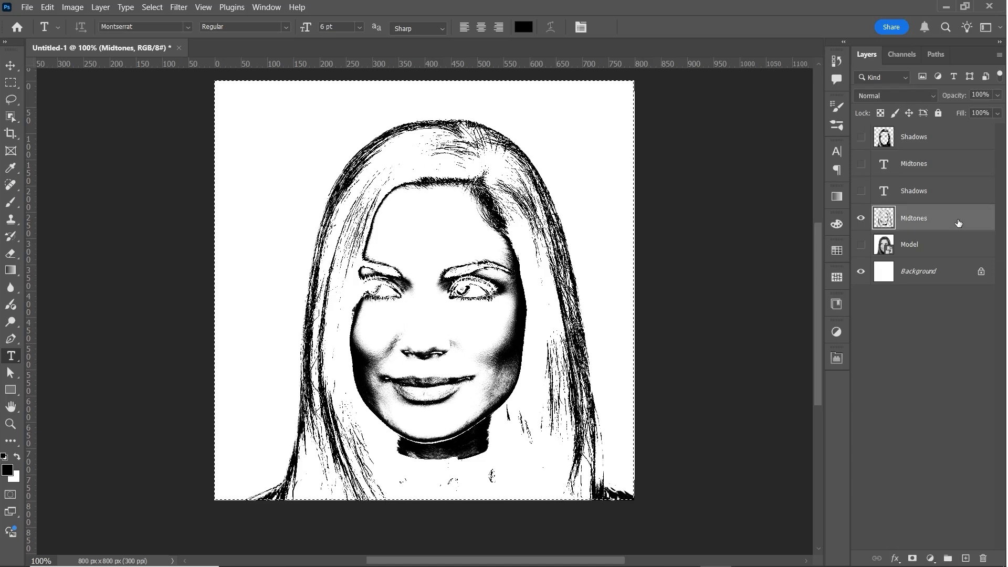
key(ctrl+a)
click(862, 220)
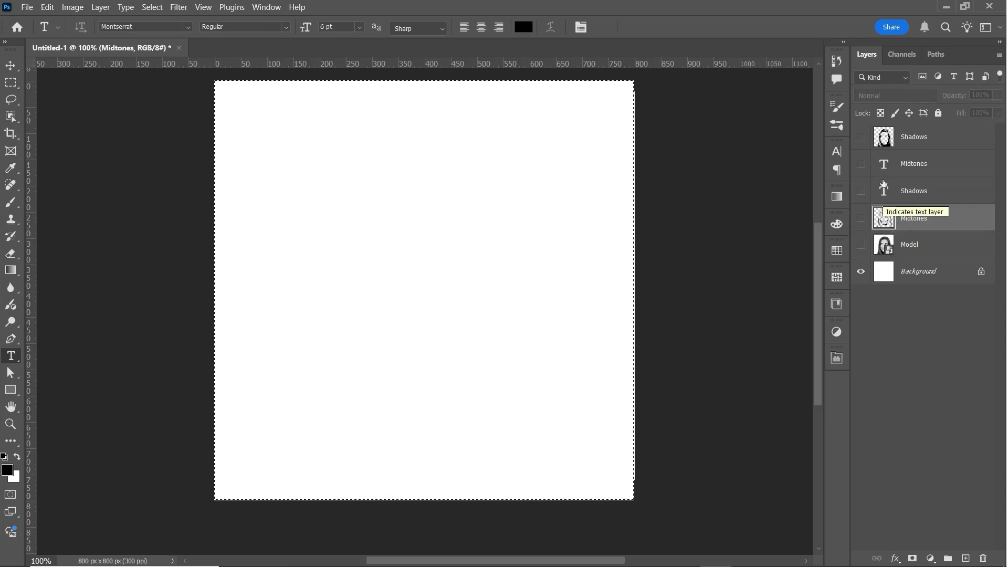
Show the Midtones text layer and add a layer mask to it.
click(862, 164)
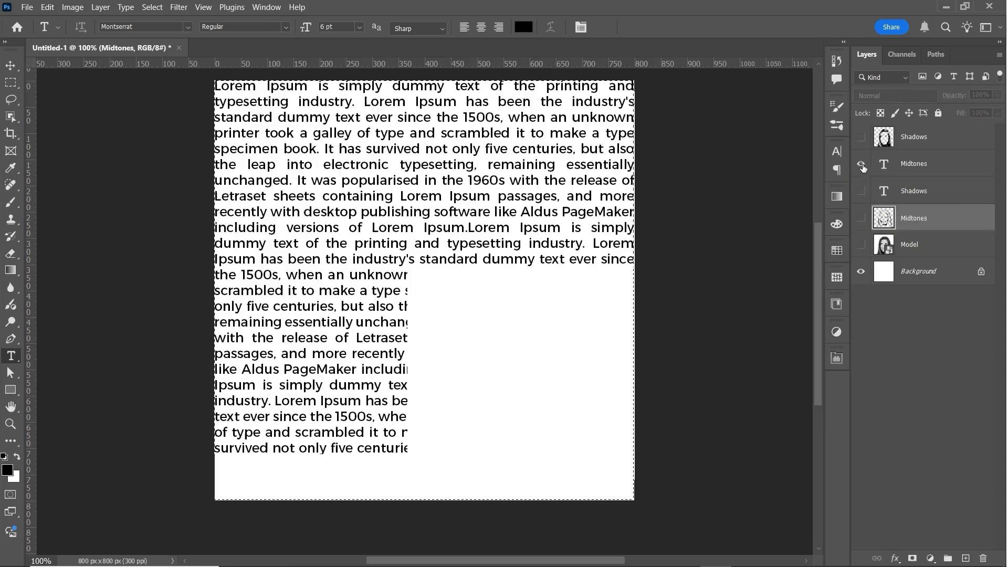
click(944, 167)
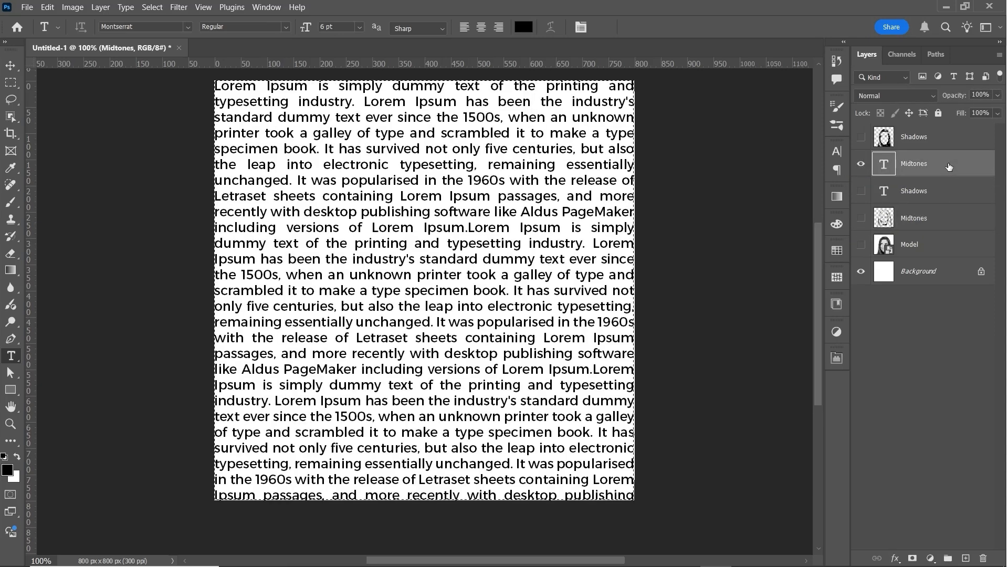
click(912, 558)
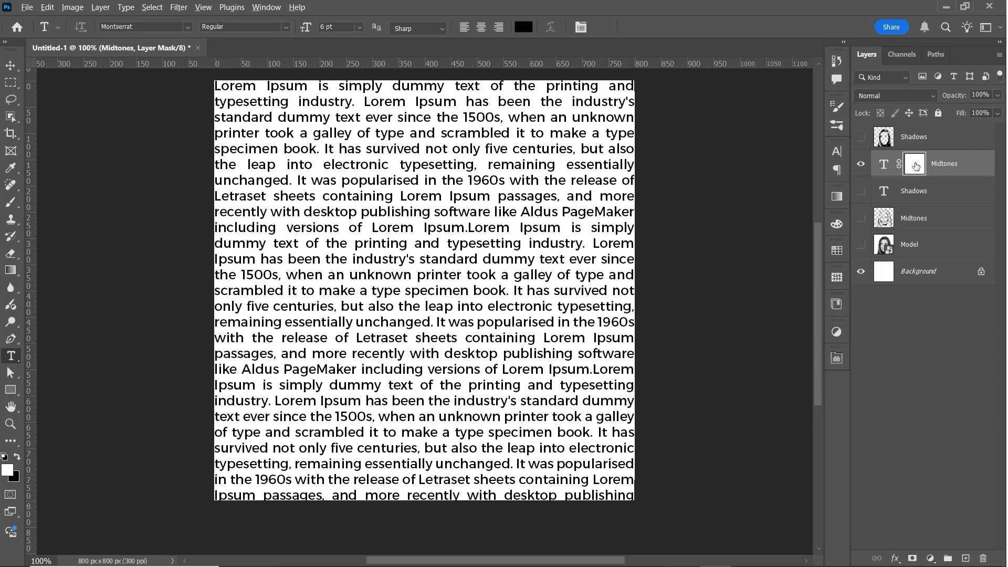
Paste the copied midtones image into the Midtones text layer's mask, invert the mask and return to the normal canvas view.
alt+click(915, 166)
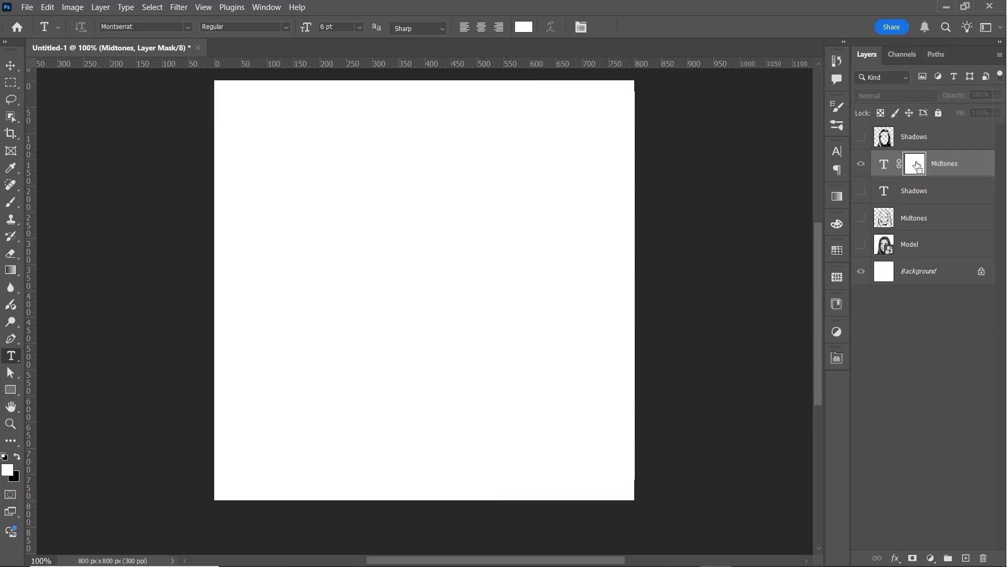
key(ctrl+v)
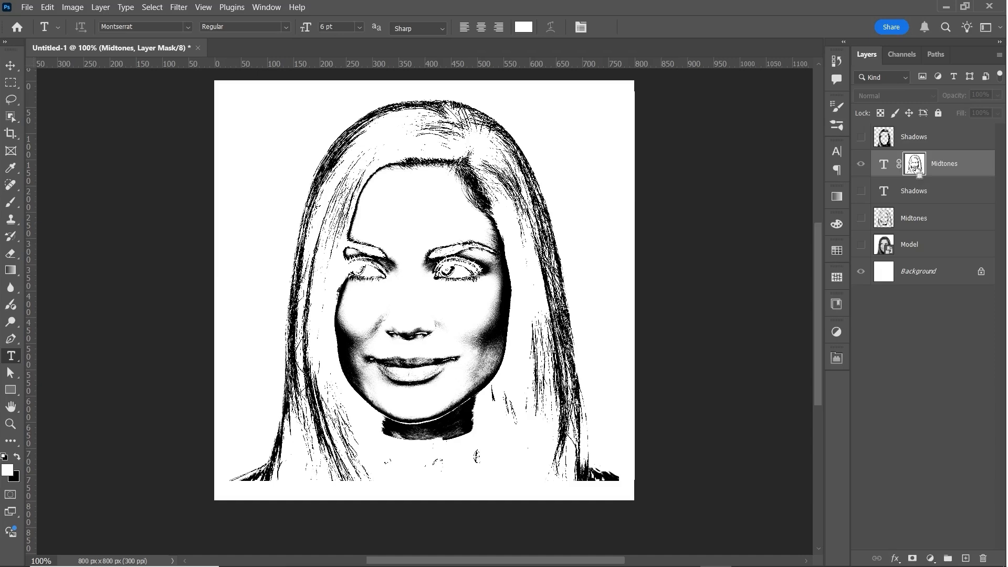
key(ctrl+i)
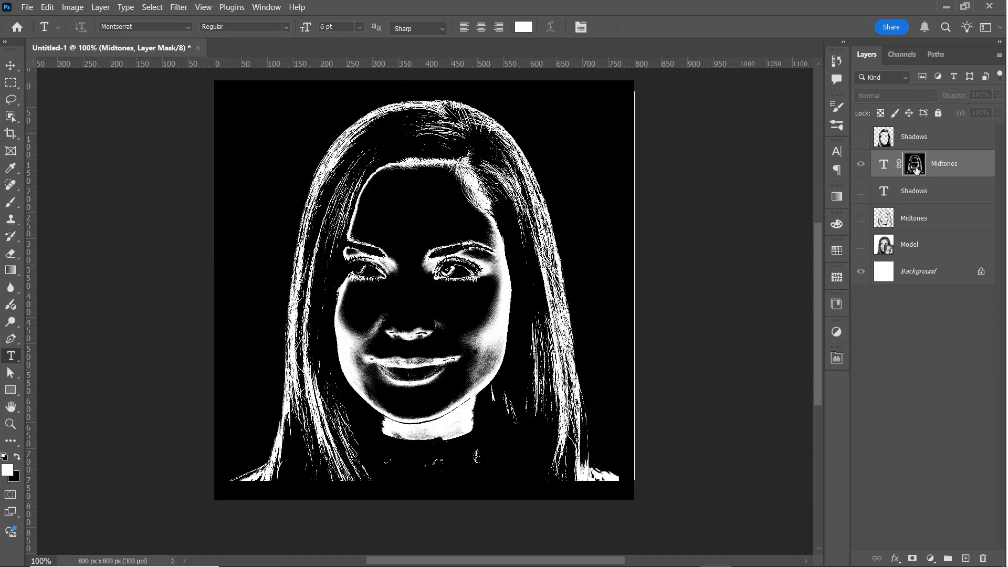
click(860, 166)
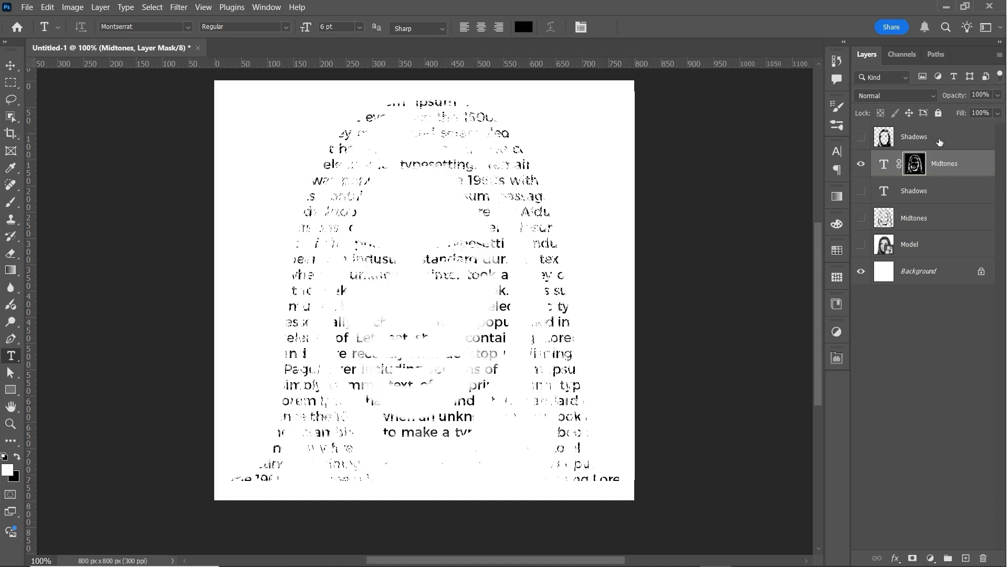
Hide the Midtones text layer and copy the whole canvas content of the Shadows portrait layer, leaving that portrait layer hidden.
click(860, 165)
click(862, 137)
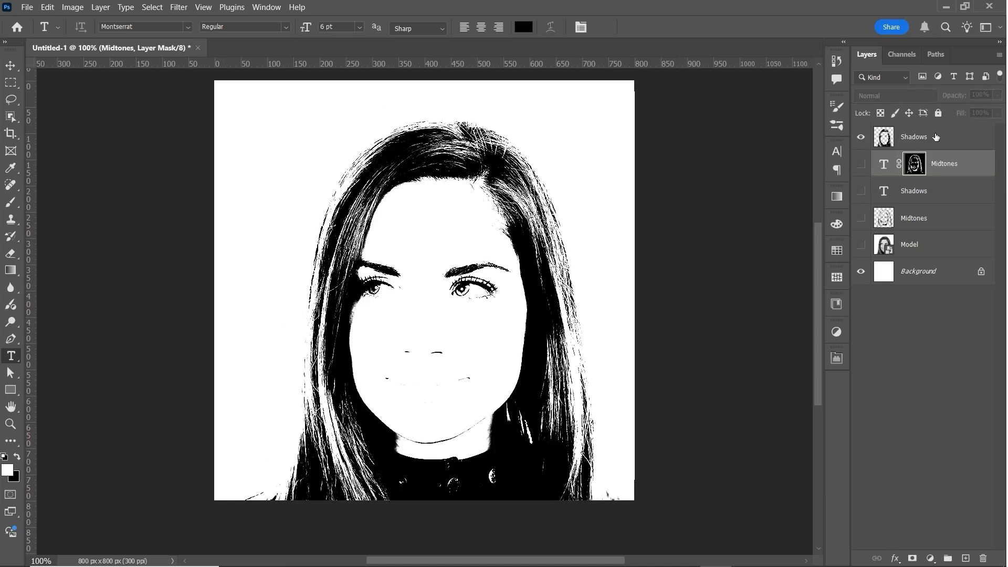
click(935, 137)
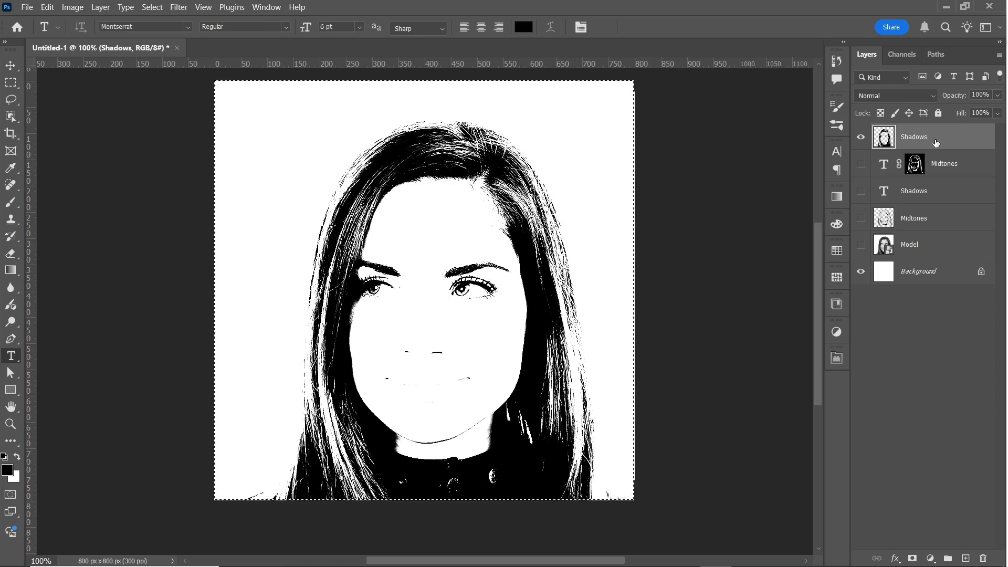
click(860, 138)
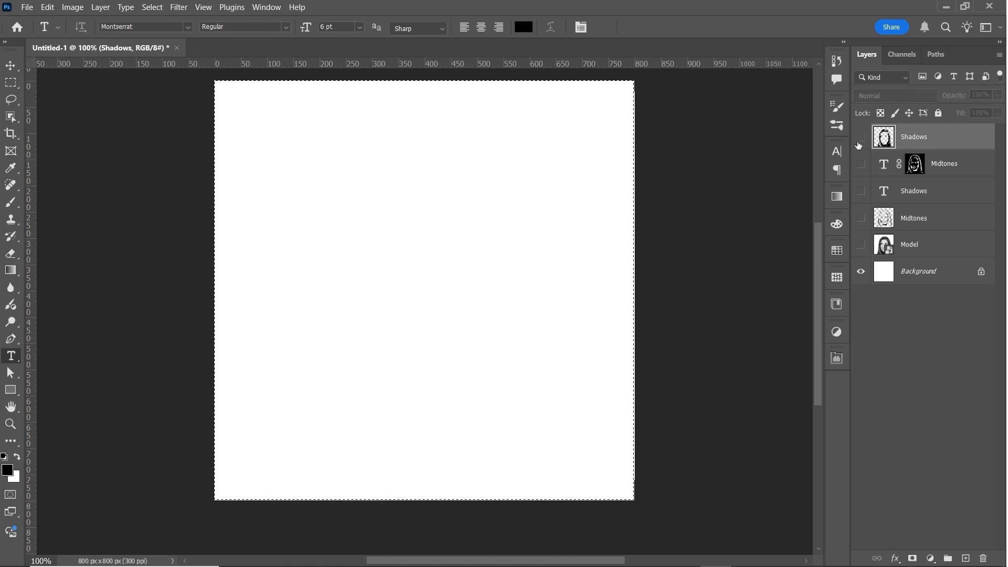
Show the Shadows text layer and add a layer mask to it.
click(861, 191)
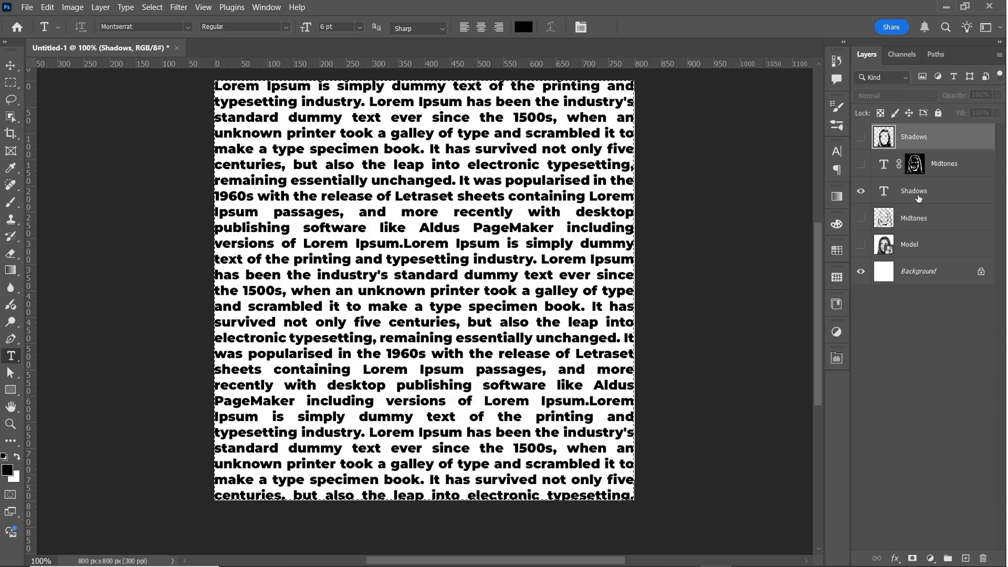
click(946, 194)
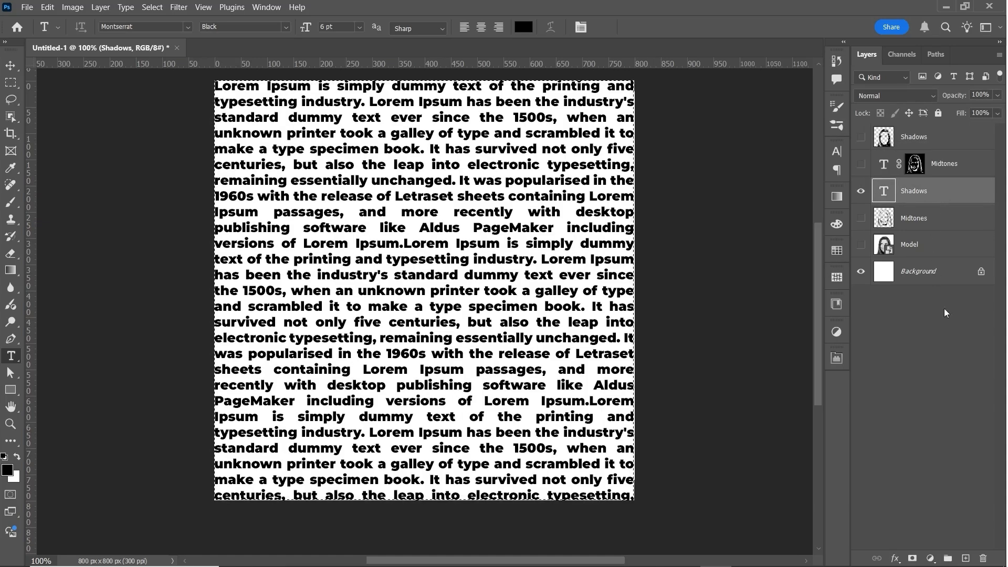
click(912, 558)
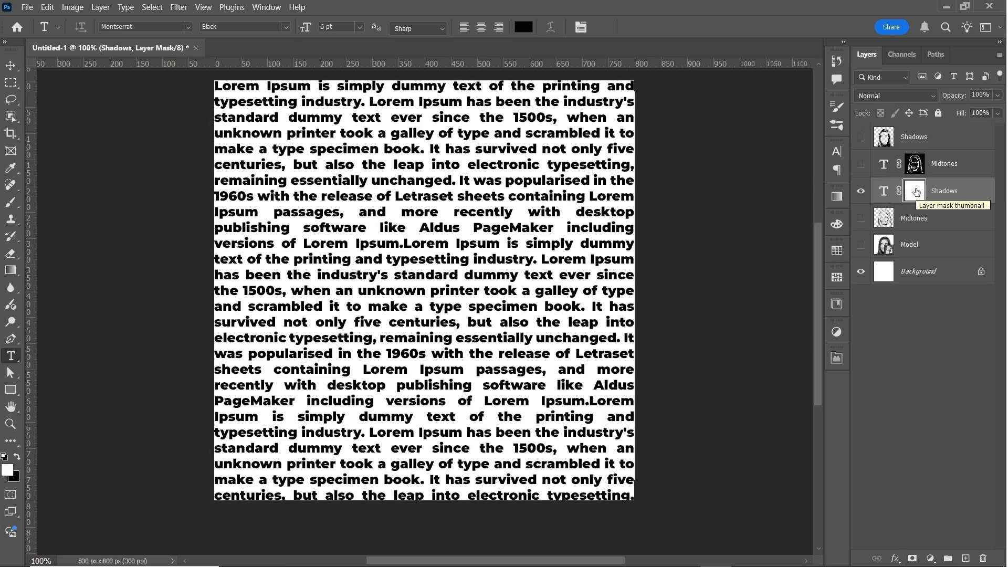
Paste the copied shadows image into the Shadows text layer's mask, invert it, and display both masked text layers together.
key(ctrl+i)
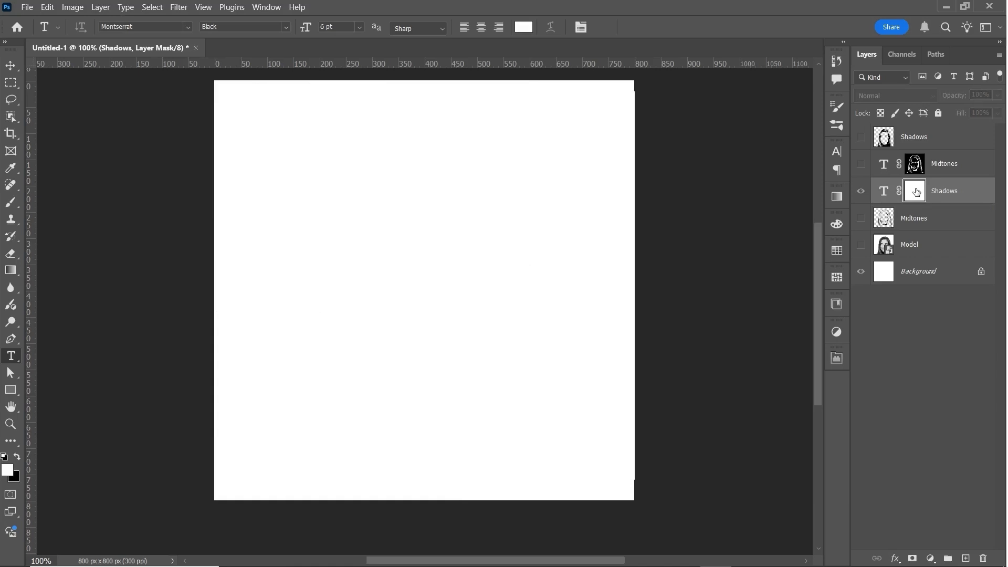
key(ctrl+v)
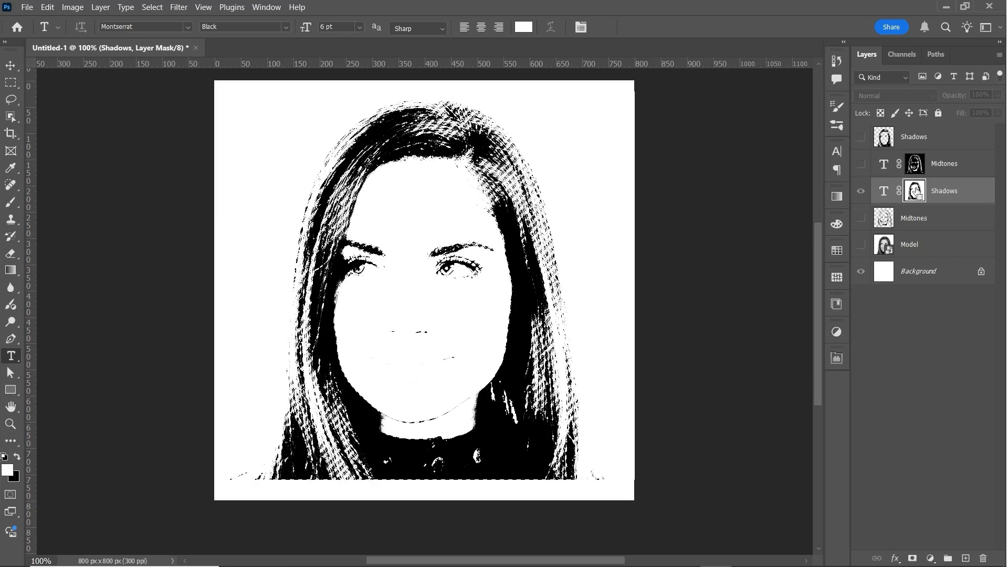
key(ctrl+i)
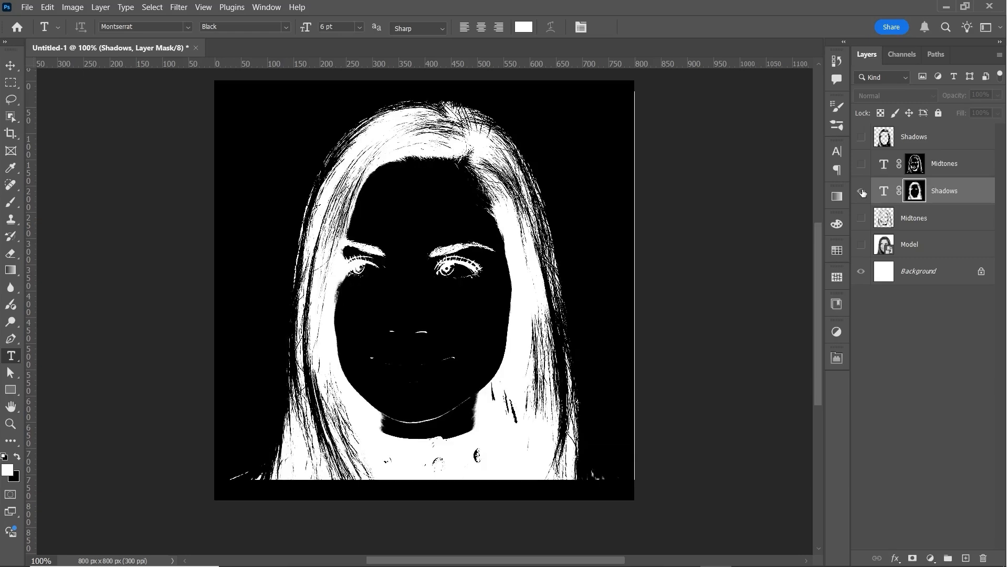
click(861, 193)
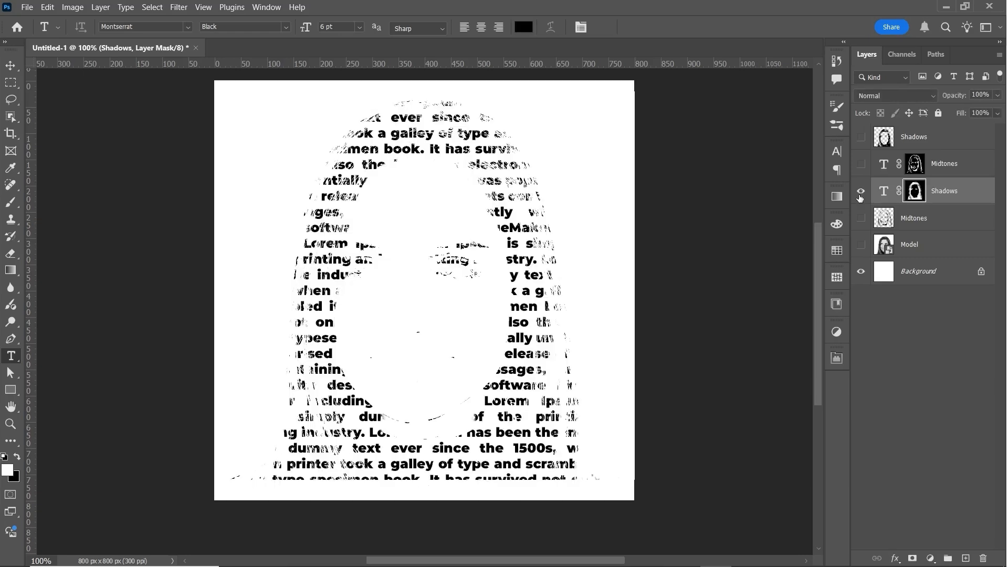
click(861, 166)
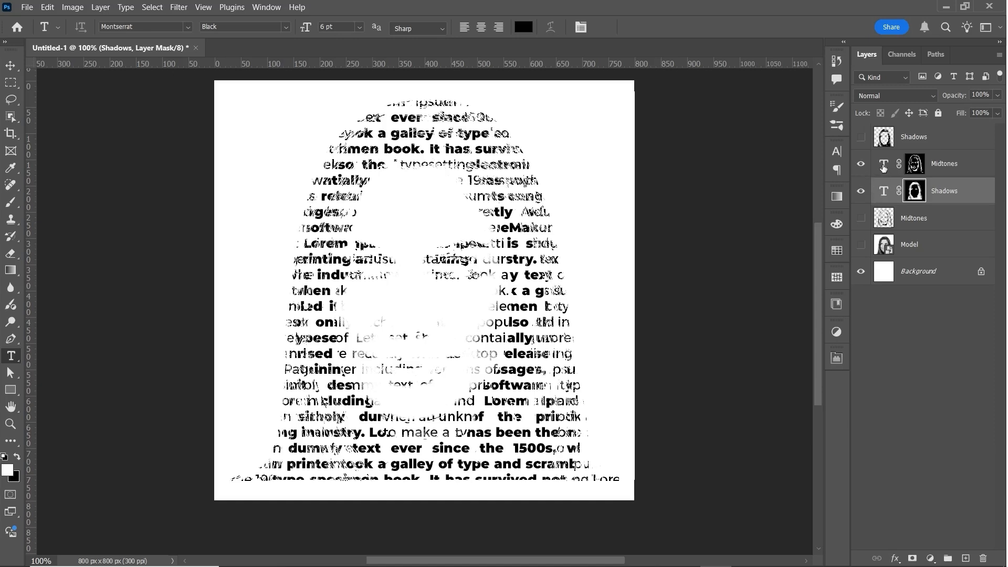
Reduce the font size of the Midtones and Shadows text layers to 3 pt.
click(884, 167)
double_click(884, 168)
key(Escape)
click(836, 152)
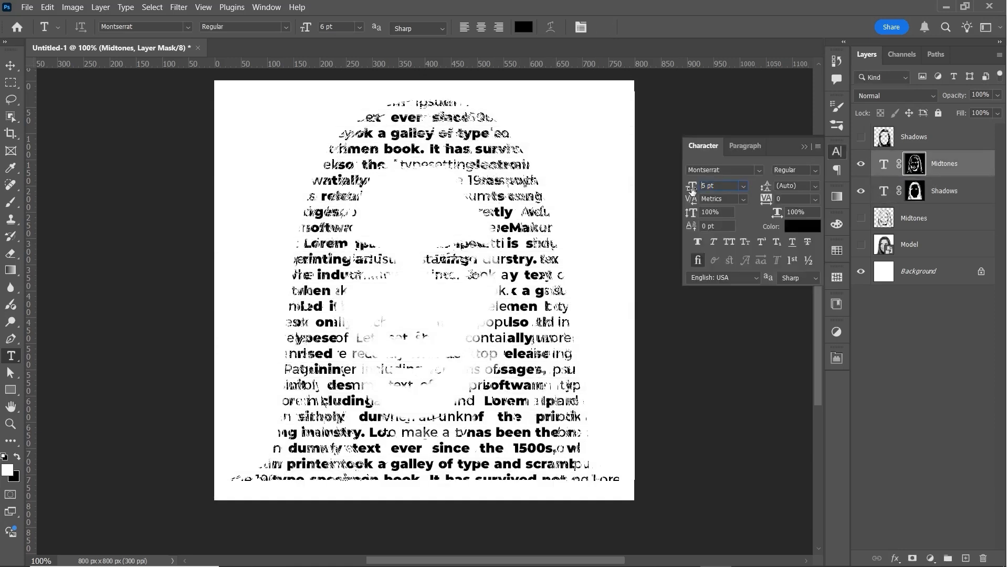
drag(694, 188, 690, 188)
click(887, 193)
click(979, 170)
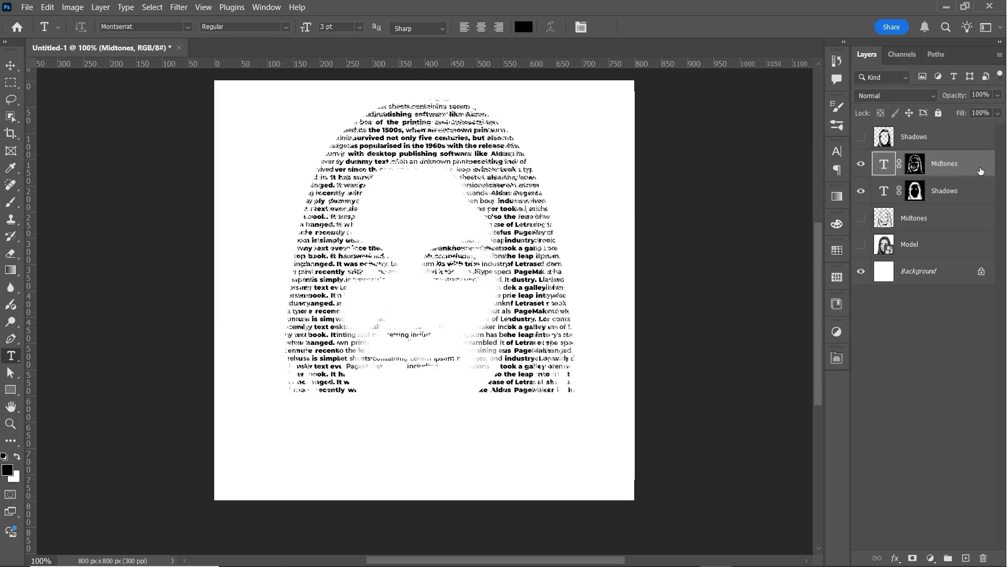
Stamp the visible layers into a new merged layer, place it below the Midtones text layer, and set the Brush to Color mode.
key(ctrl+shift+alt+e)
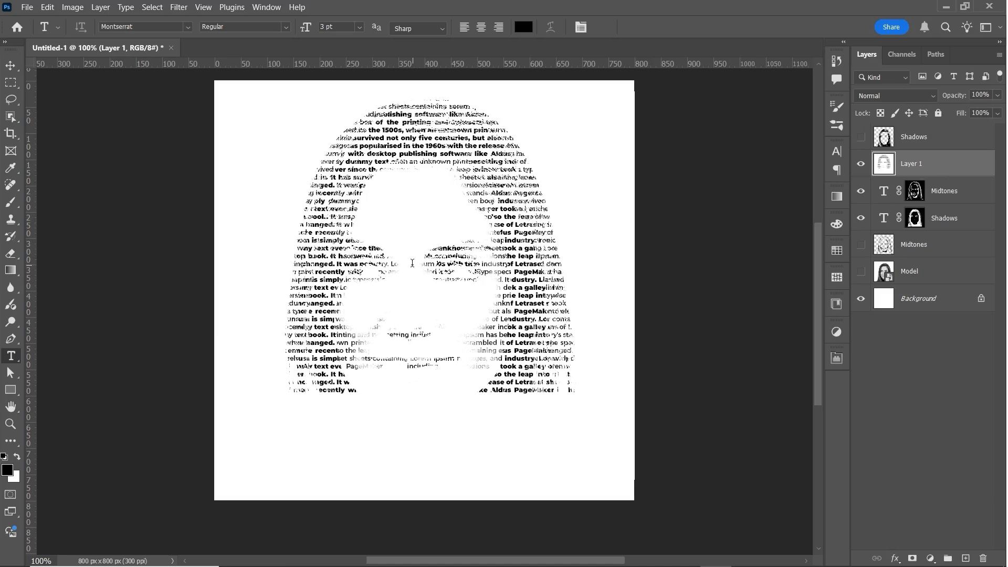
key(b)
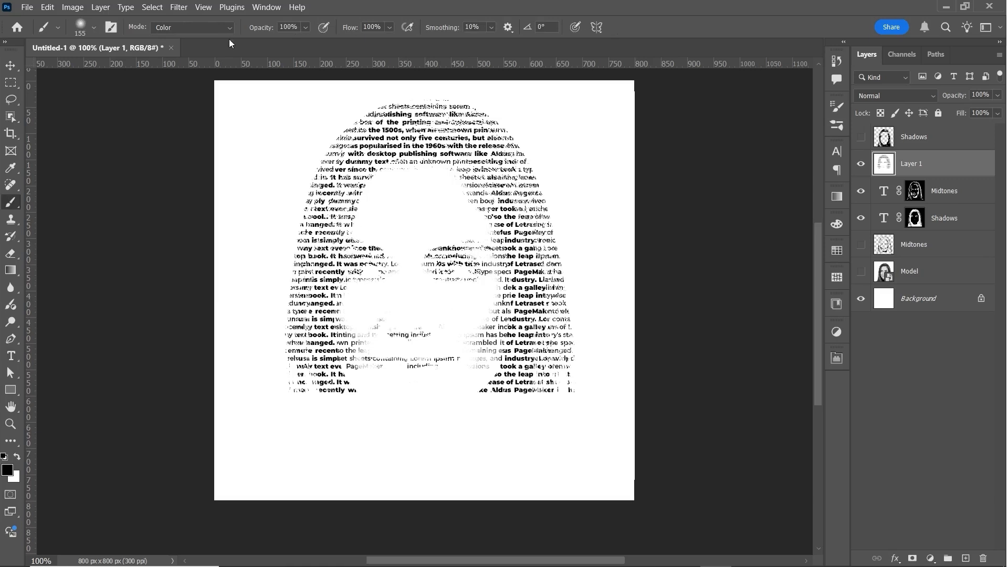
click(231, 29)
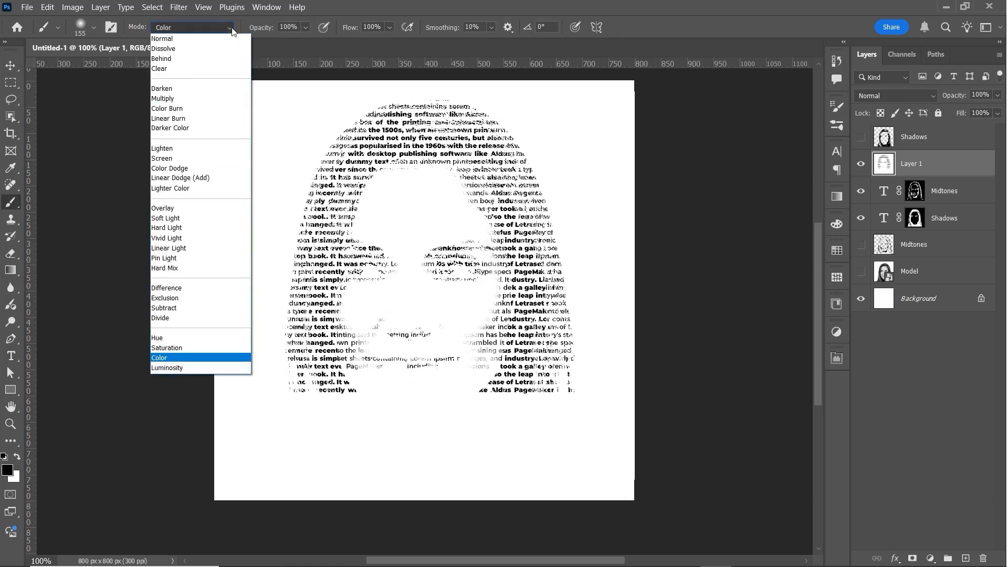
click(163, 358)
Set the foreground color to bright green (87ff46) and brush it over the portrait text on the merged layer.
click(9, 468)
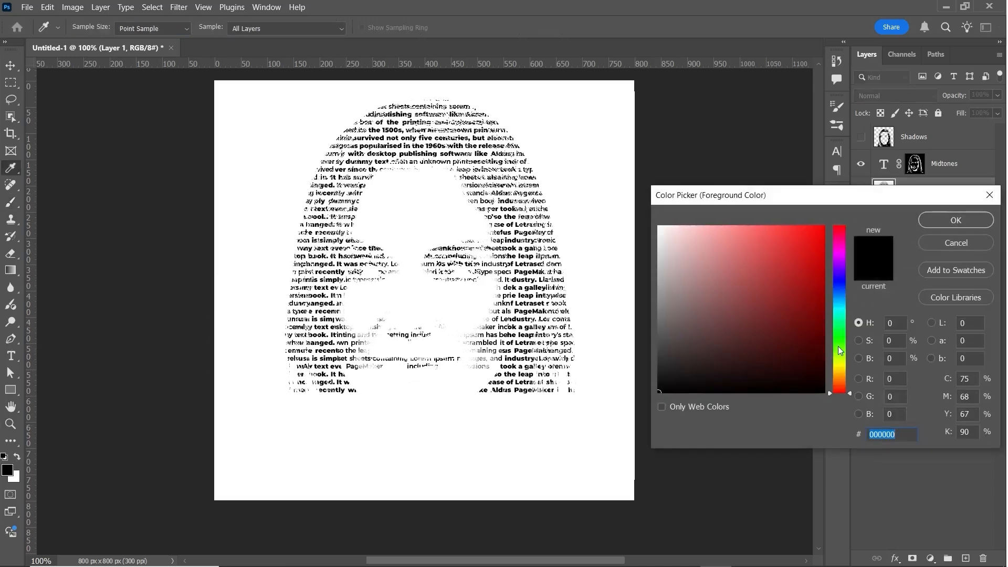
click(839, 347)
click(779, 226)
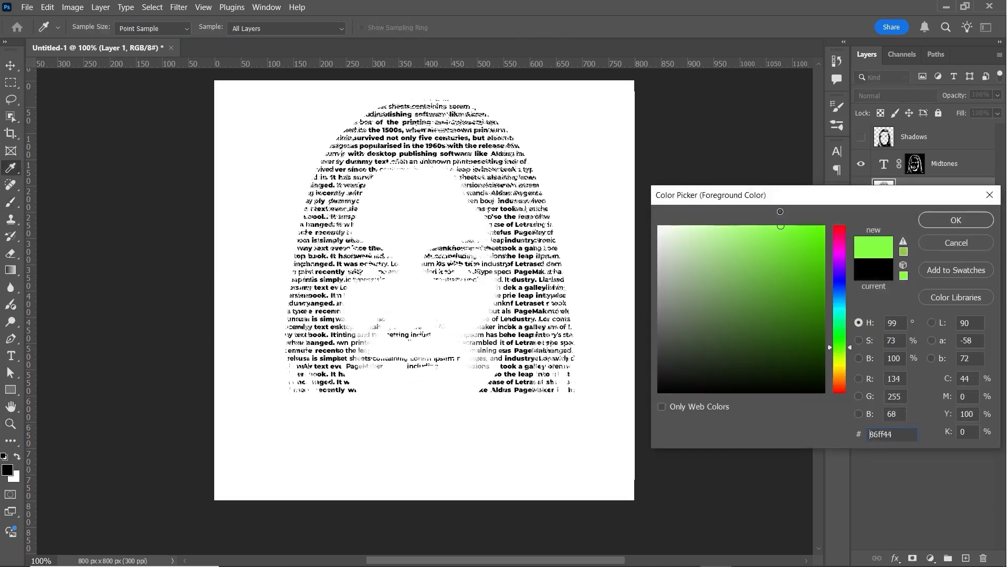
click(954, 220)
drag(362, 157, 360, 288)
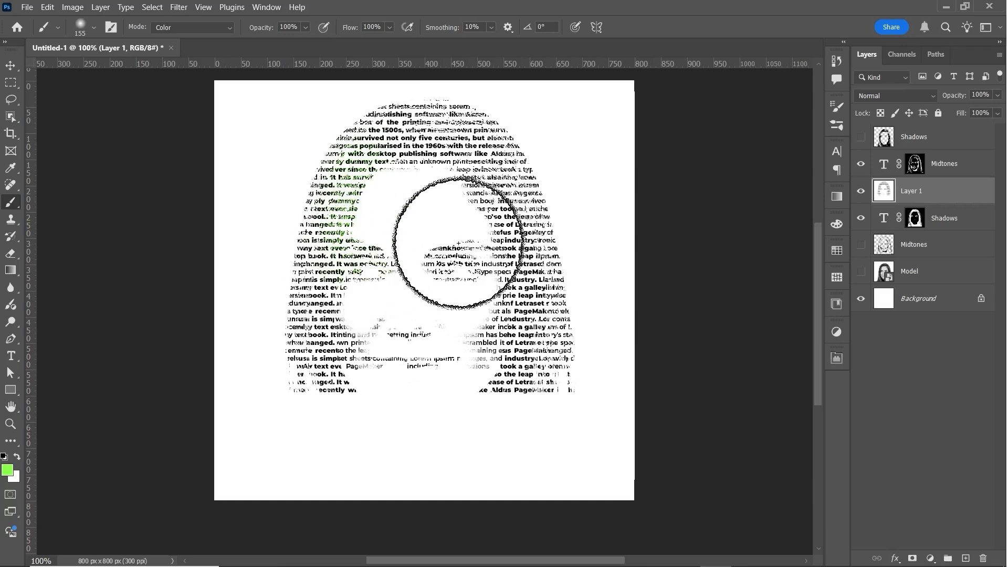
mouse_move(459, 242)
mouse_down()
mouse_move(531, 341)
mouse_move(531, 275)
mouse_move(503, 180)
mouse_move(422, 146)
mouse_move(356, 152)
mouse_up()
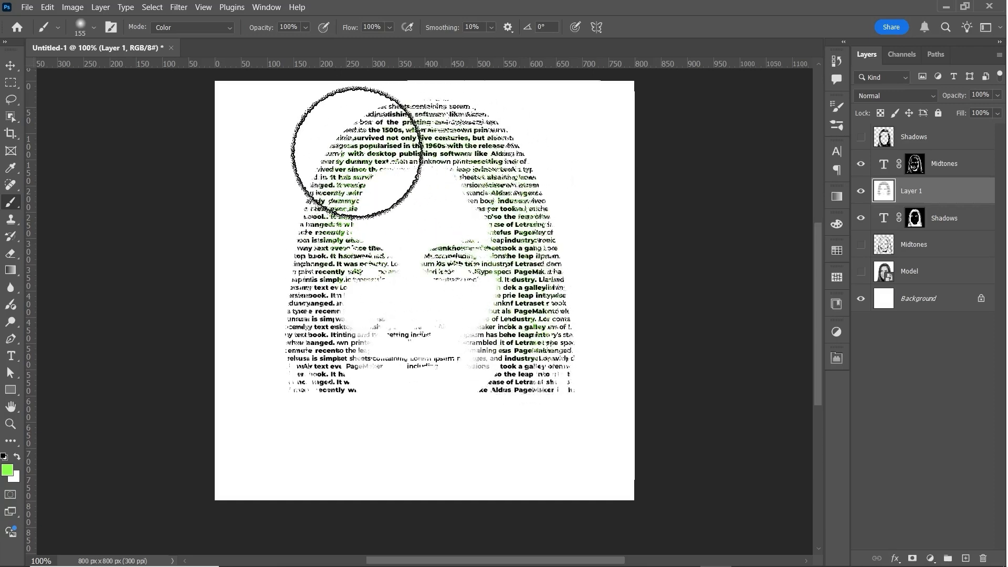
Change the foreground color to bright red, brush it over the portrait's hair and face text, and switch to the Move tool.
click(7, 470)
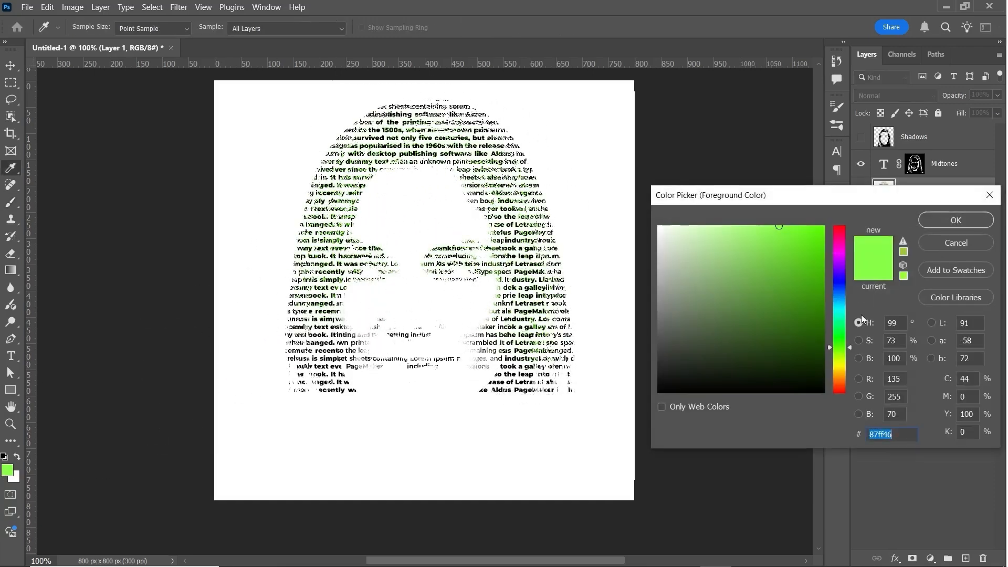
click(841, 226)
click(809, 232)
click(954, 220)
mouse_move(440, 123)
mouse_down()
mouse_move(535, 288)
mouse_move(539, 346)
mouse_move(427, 379)
mouse_move(317, 266)
mouse_move(358, 164)
mouse_move(582, 295)
mouse_move(578, 319)
mouse_move(433, 358)
mouse_move(408, 342)
mouse_up()
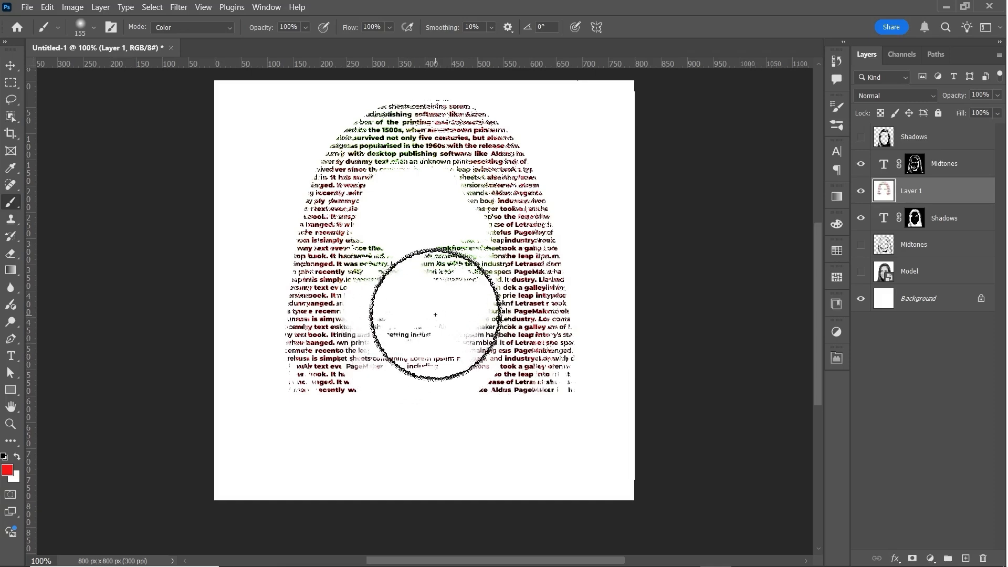
click(10, 67)
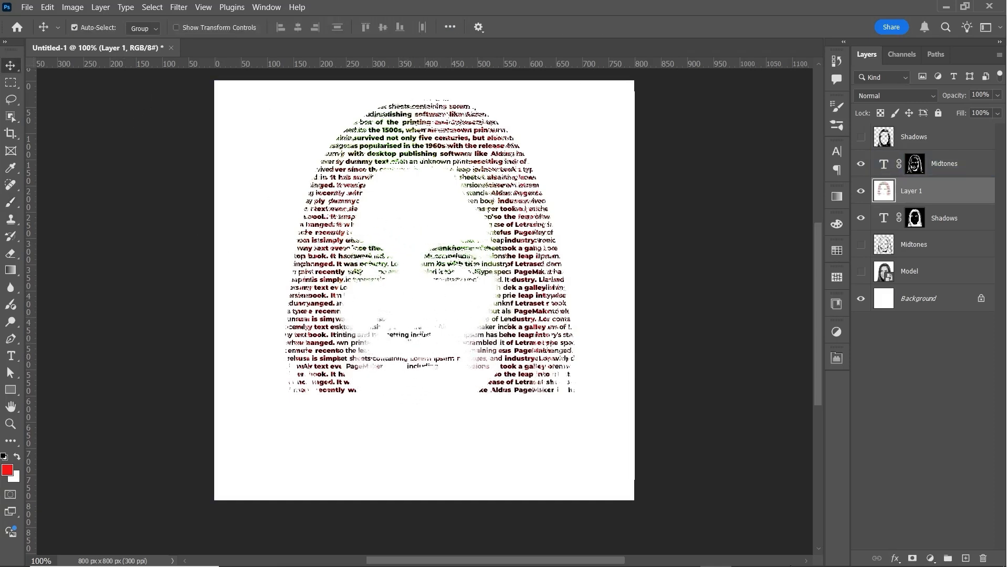